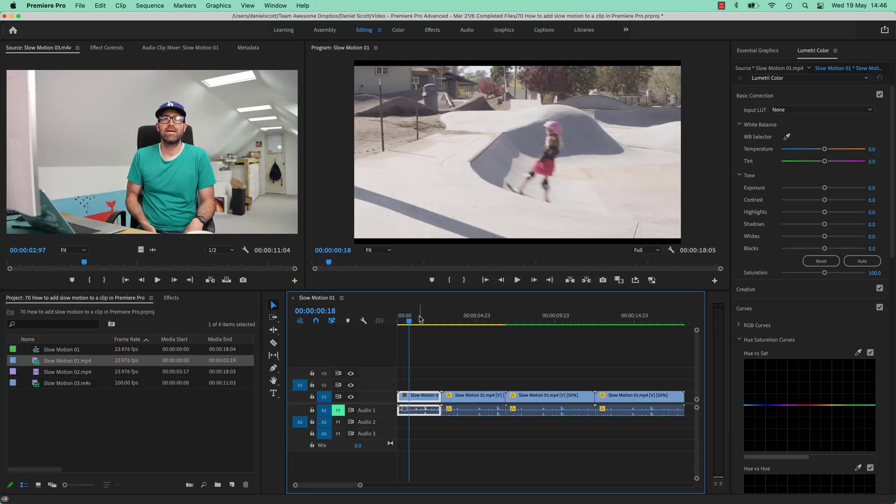
- Play through the finished sequence from the start, then play its last slowed clip
left_click(400, 319)
key("space")
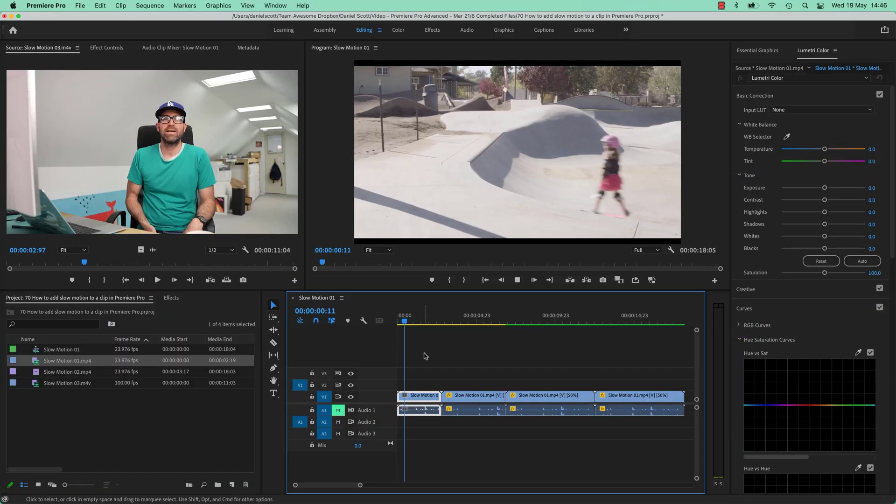
key("space")
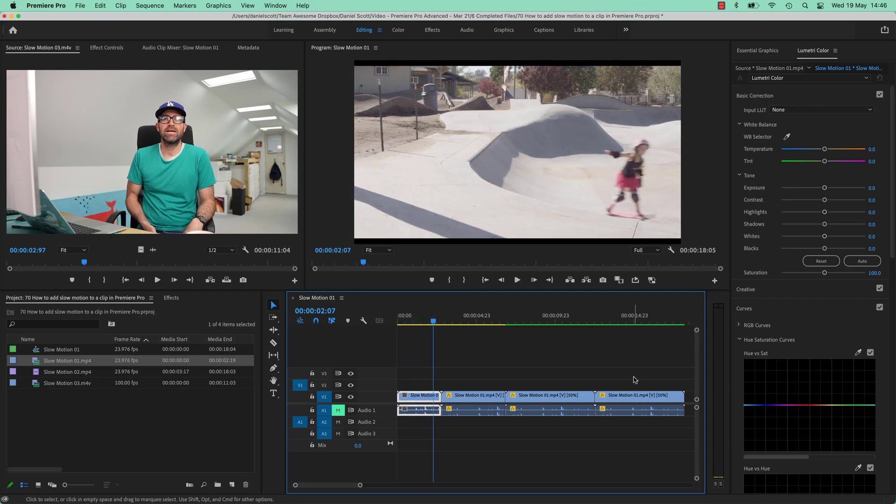
left_click_drag(595, 317, 601, 317)
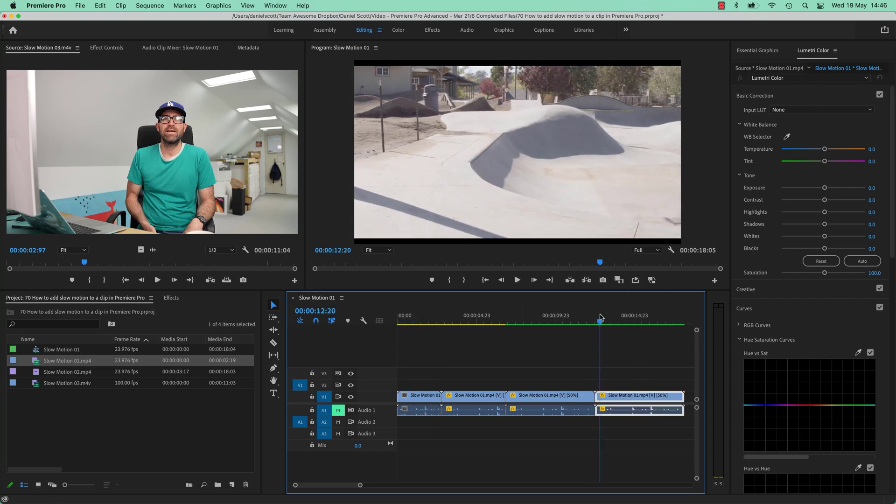
key("space")
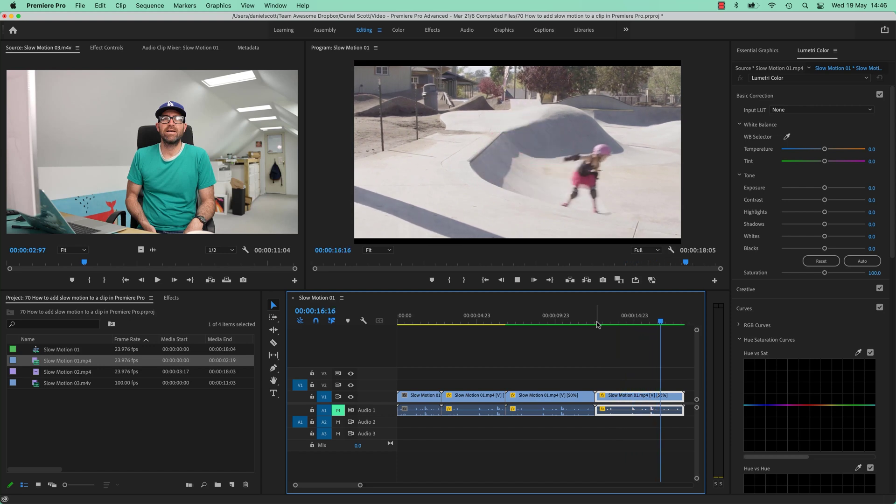
key("space")
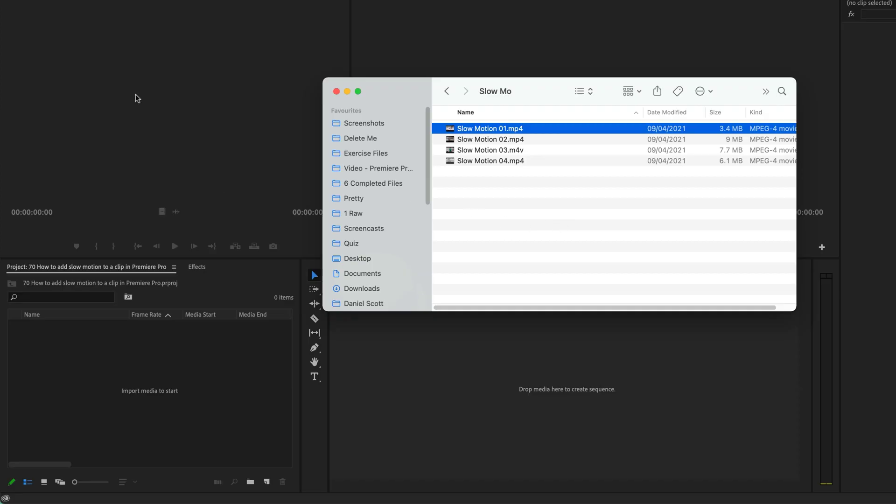
- In Finder, open Exercise Files > Slow Mo and drag Slow Motion 01–03 into the Project panel
right_click(495, 92)
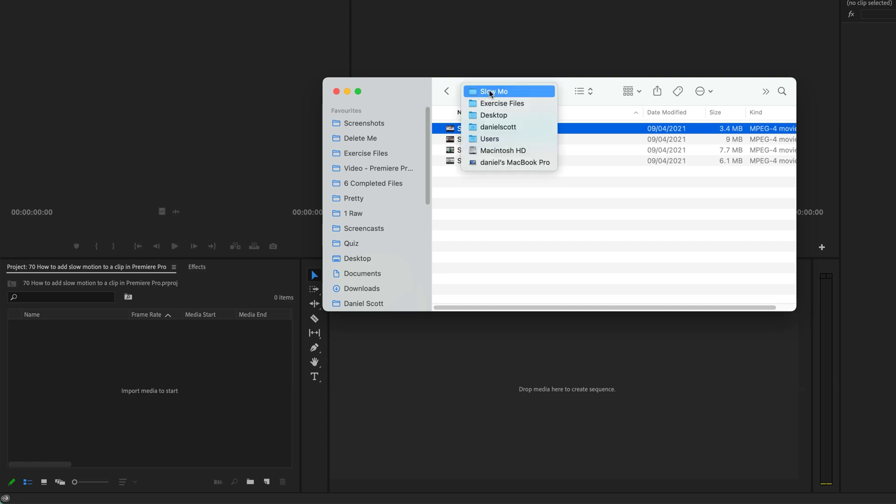
left_click(495, 104)
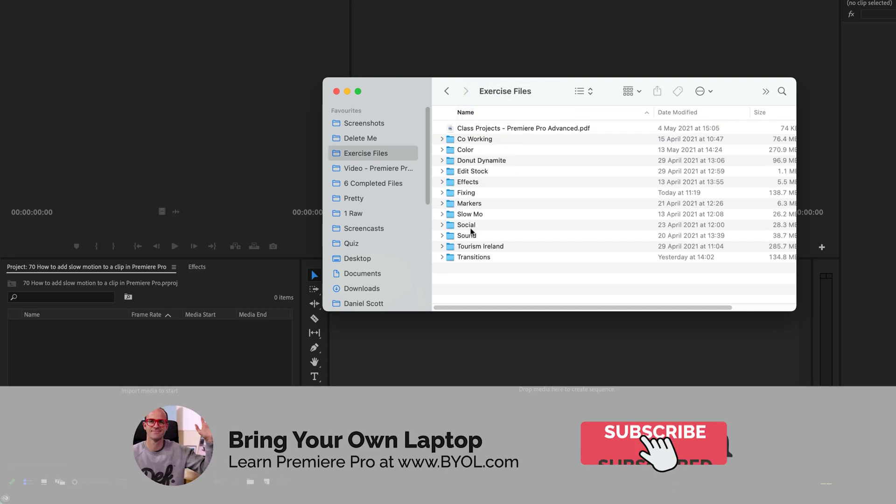
left_click(469, 214)
double_click(469, 214)
left_click(490, 128)
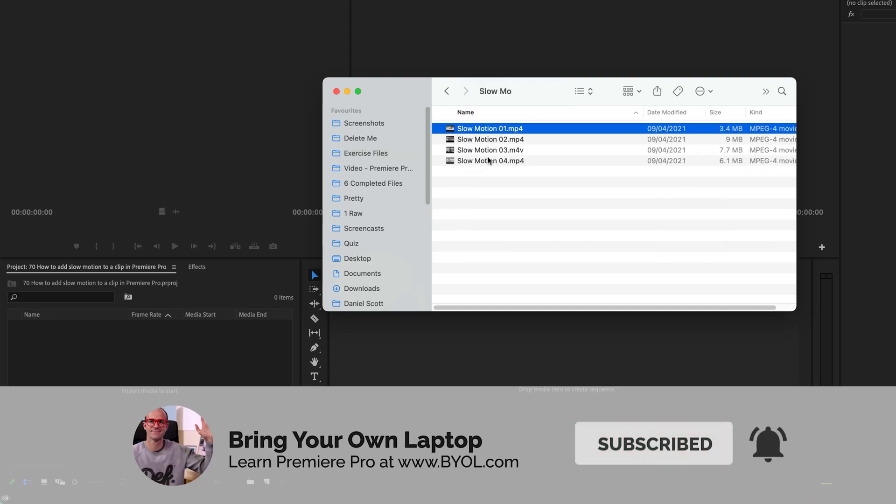
left_click(494, 150, "shift")
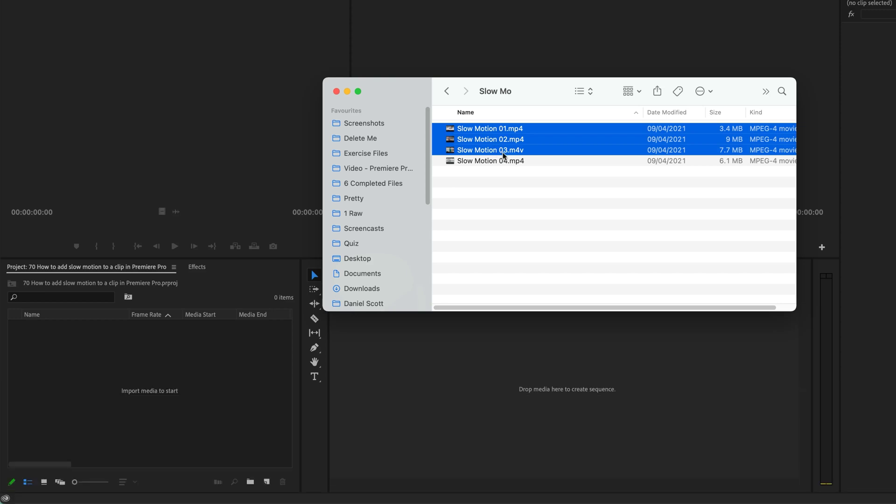
left_click_drag(495, 140, 270, 317)
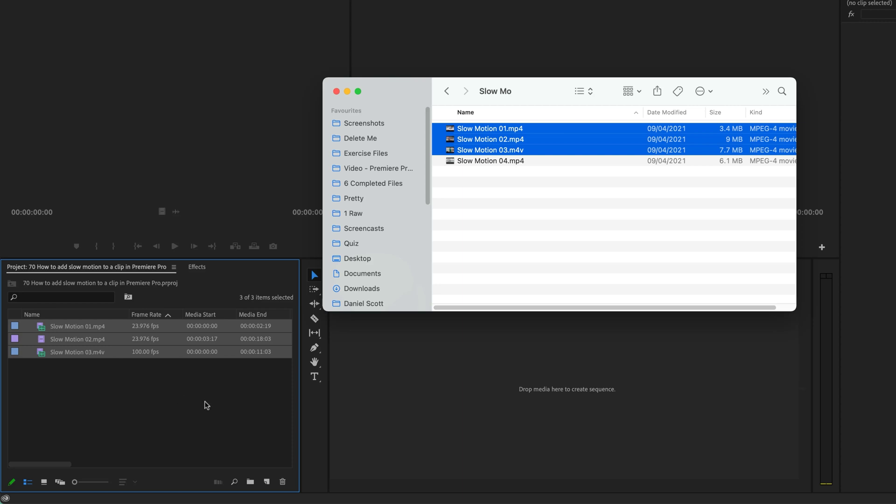
- Return to Premiere, deselect the imported clips and toggle the Project panel between thumbnail and list view
left_click(191, 409)
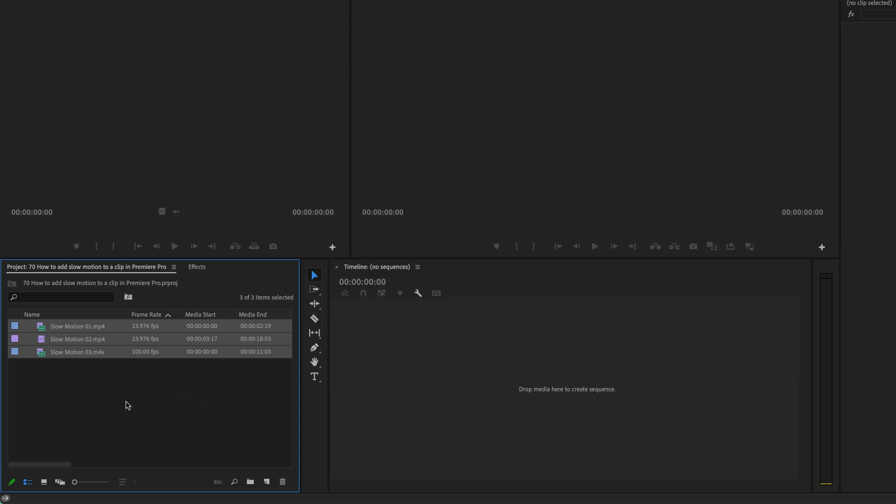
left_click(103, 392)
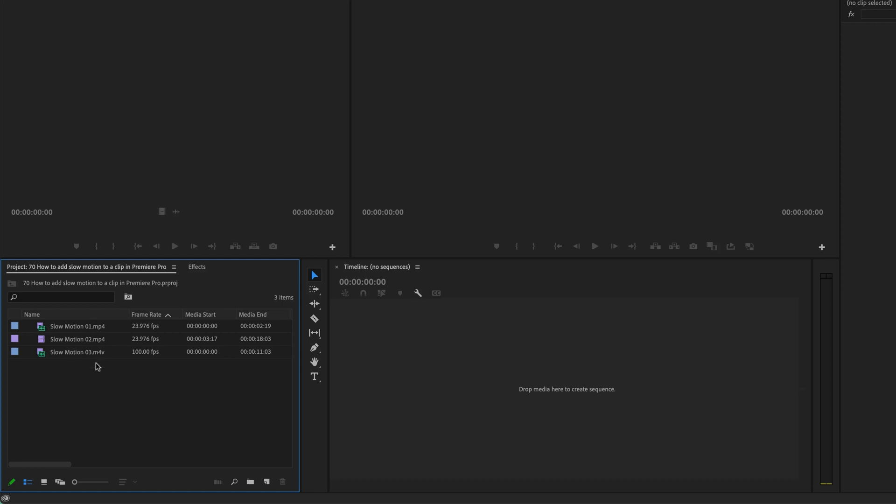
left_click(44, 482)
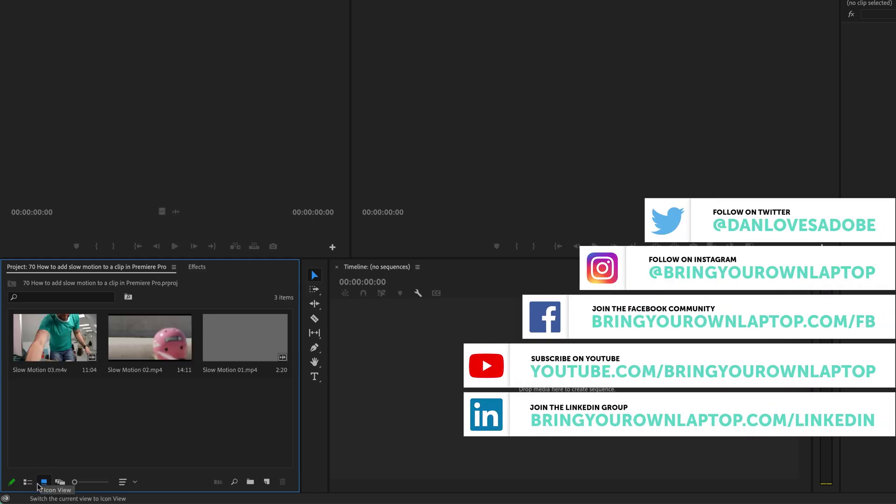
left_click(28, 482)
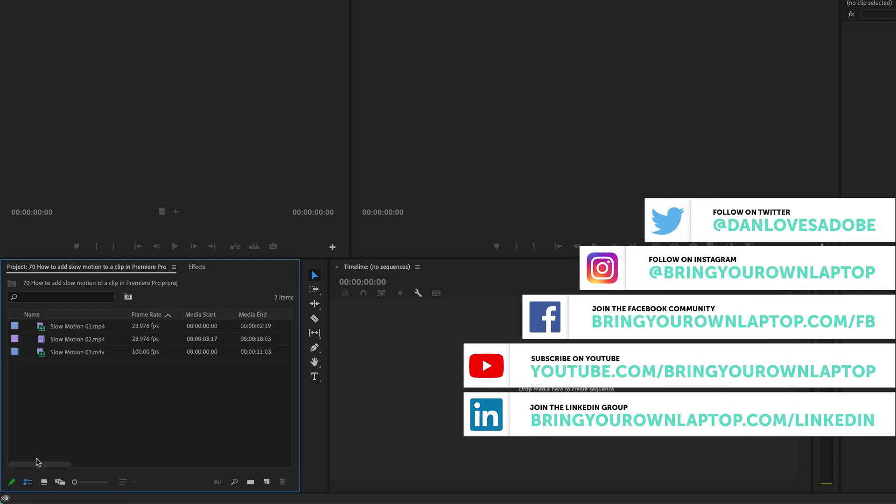
- Load Slow Motion 01.mp4 in the Source monitor and play a short stretch
left_click(82, 329)
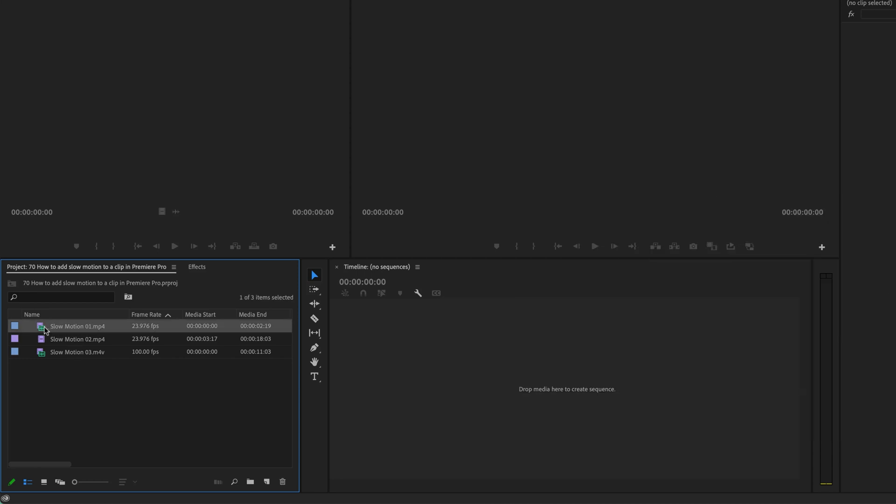
double_click(40, 329)
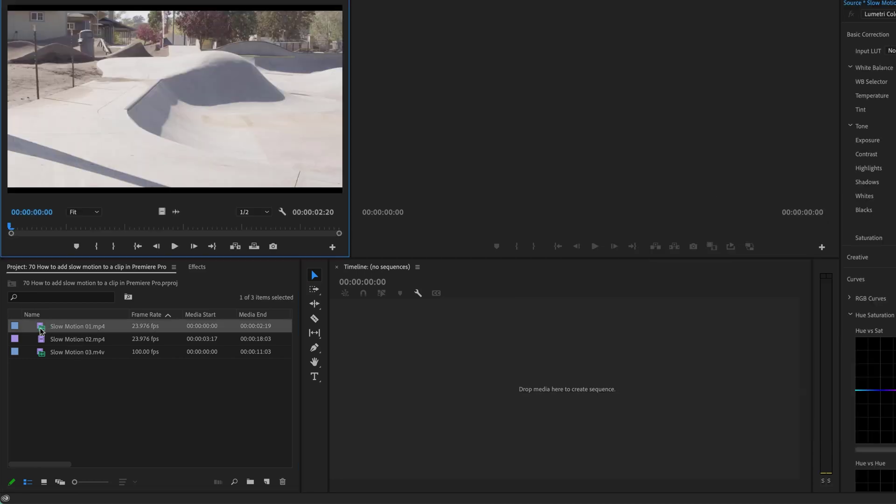
left_click(174, 246)
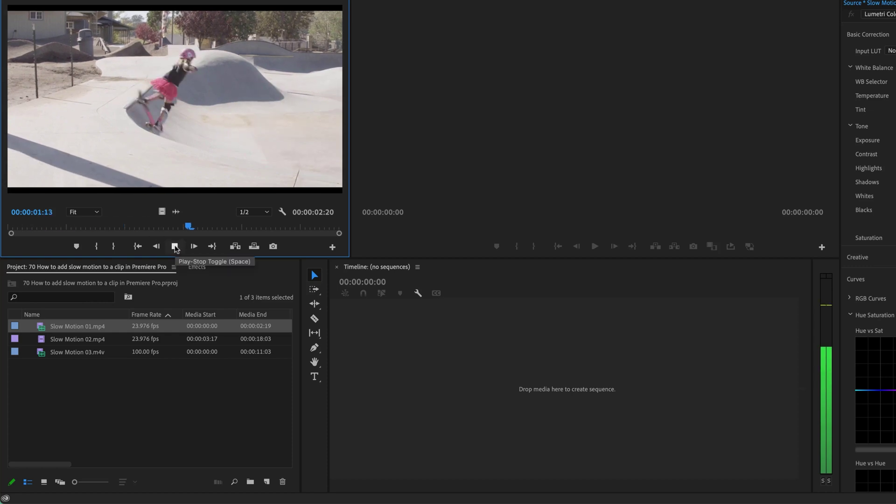
left_click(175, 247)
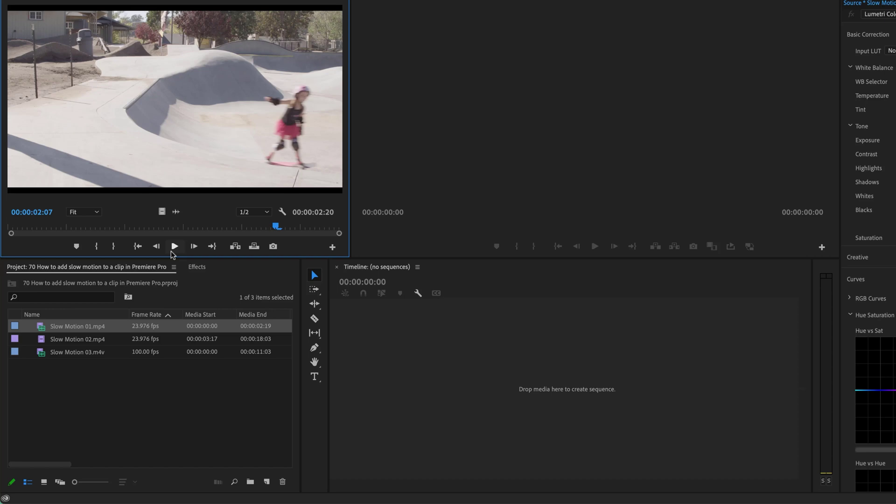
- Load and play Slow Motion 02.mp4, then select Slow Motion 03.m4v
left_click(66, 342)
double_click(42, 342)
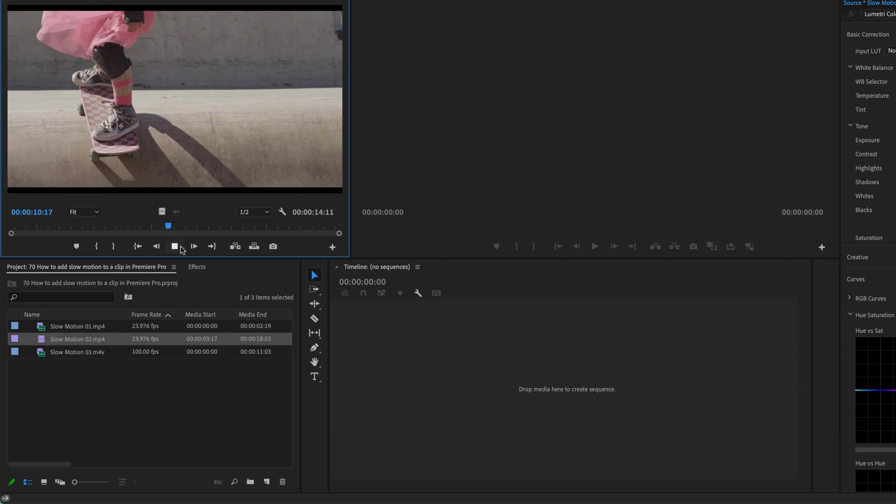
key("space")
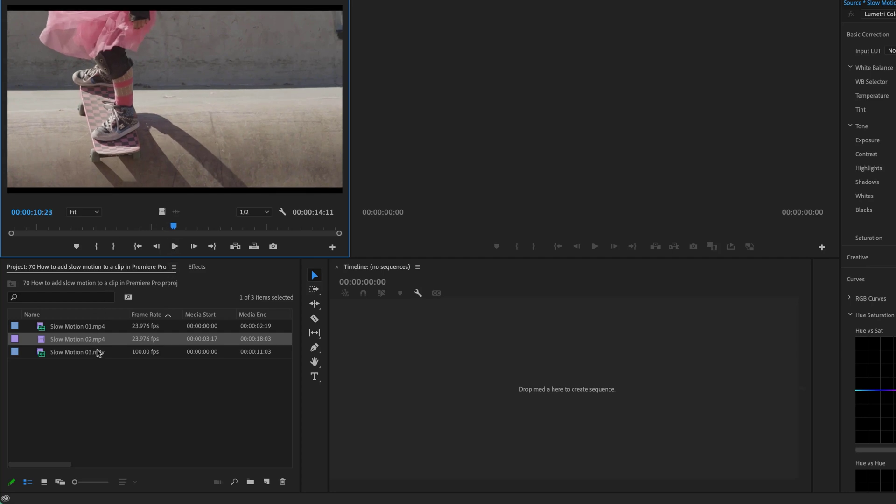
left_click(48, 354)
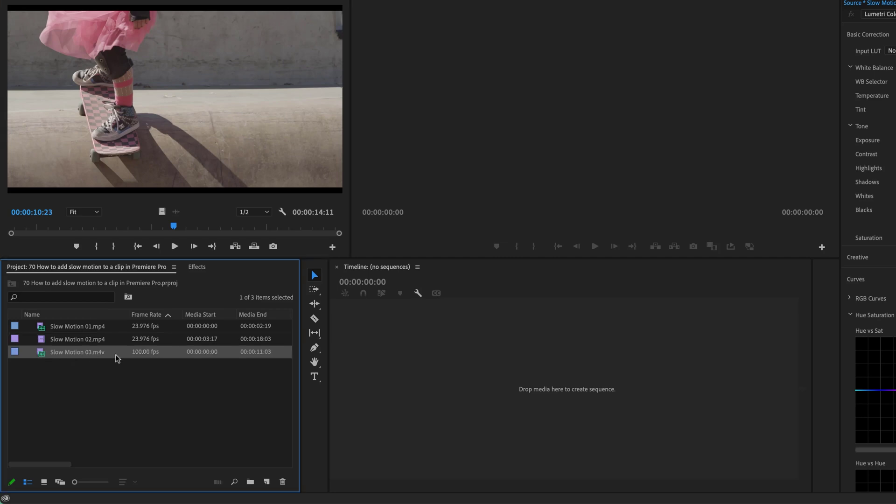
- Load Slow Motion 03.m4v in the Source monitor and play a short stretch
double_click(41, 357)
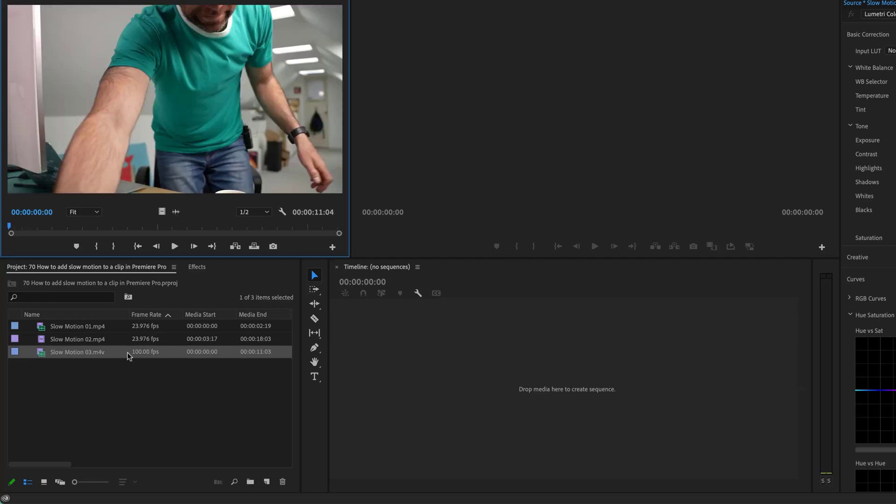
key("space")
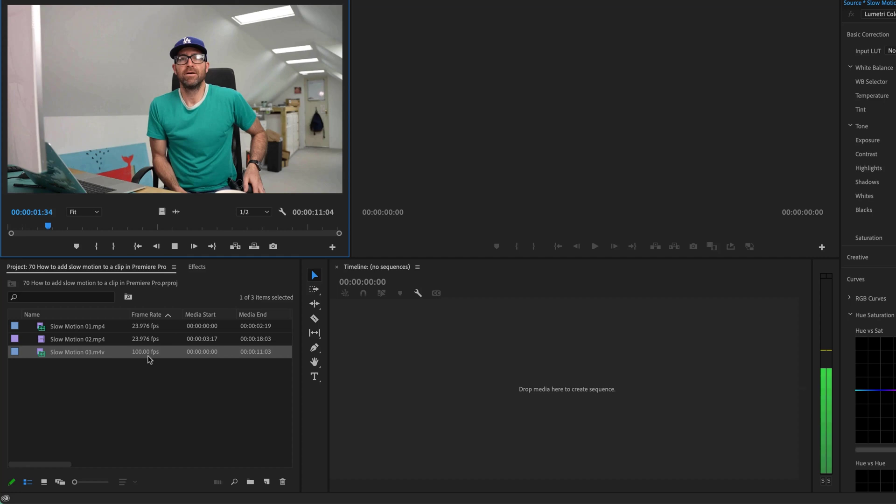
key("space")
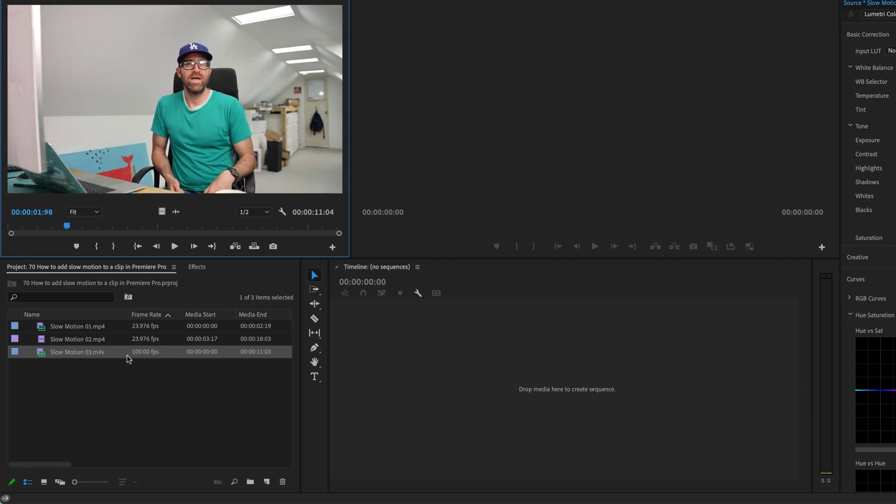
- Click through the clips, resume Slow Motion 03.m4v playback, then select Slow Motion 01.mp4
left_click(91, 344, "shift")
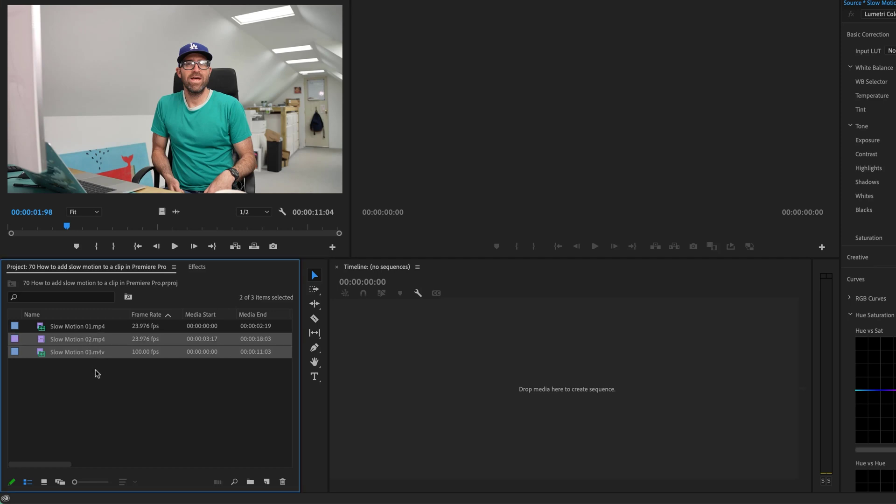
left_click(99, 372)
left_click(92, 344)
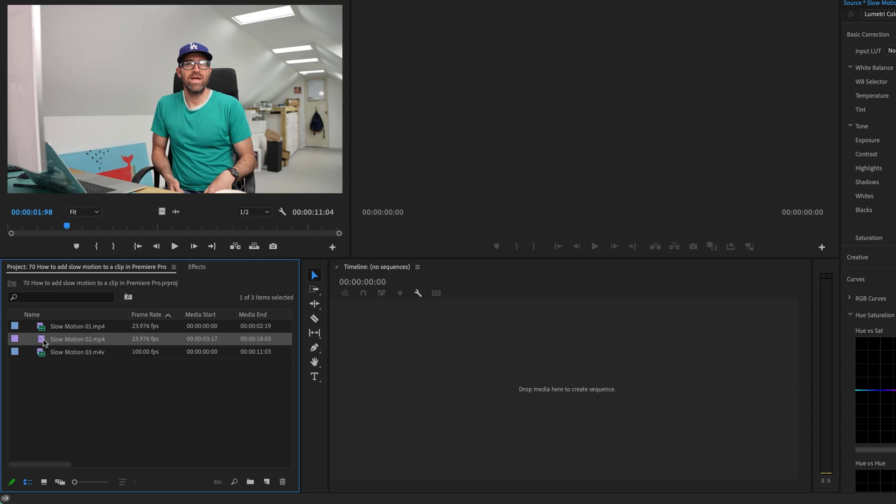
left_click(77, 355)
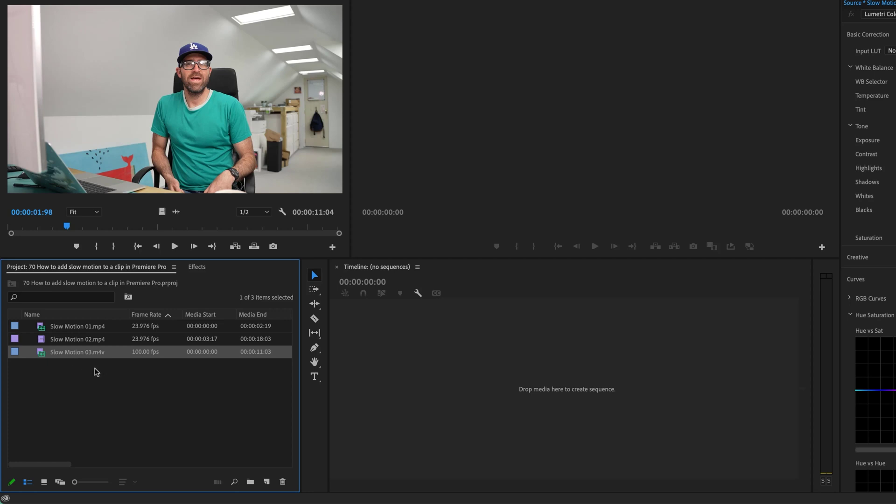
left_click(174, 246)
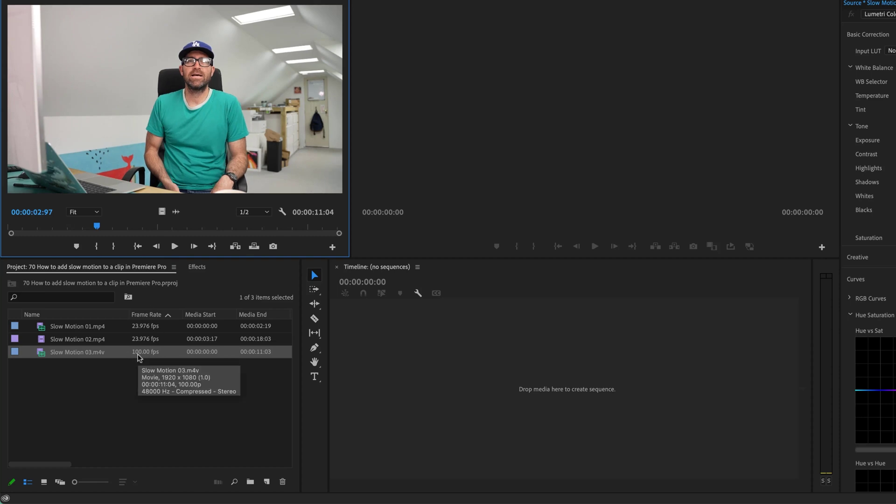
left_click(80, 328)
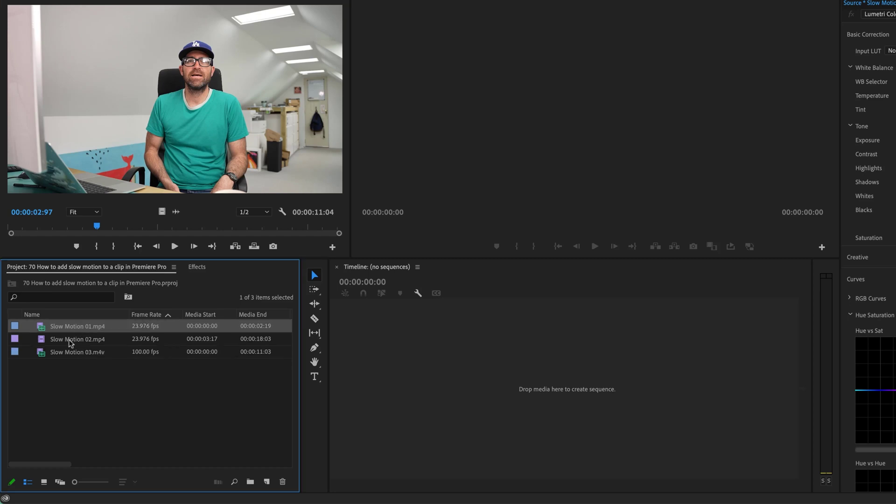
- Create a Slow Motion 01 sequence from the clip and zoom the timeline out to fit
left_click_drag(39, 330, 267, 482)
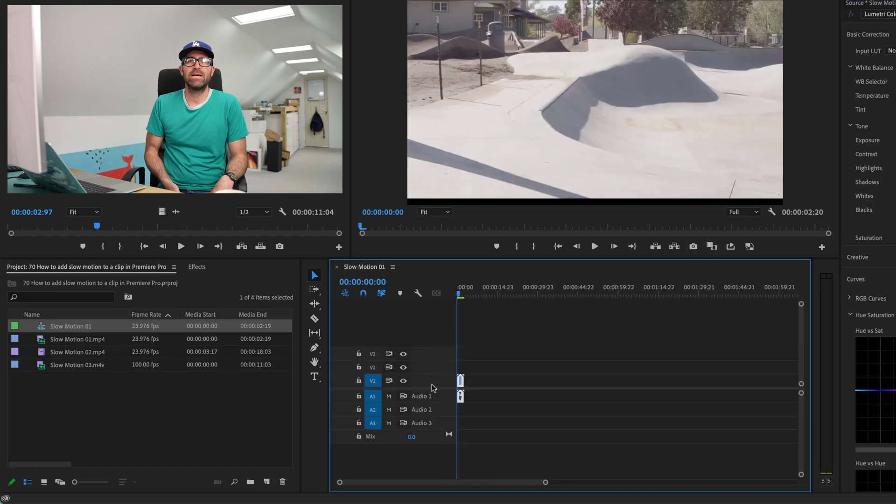
key("backslash")
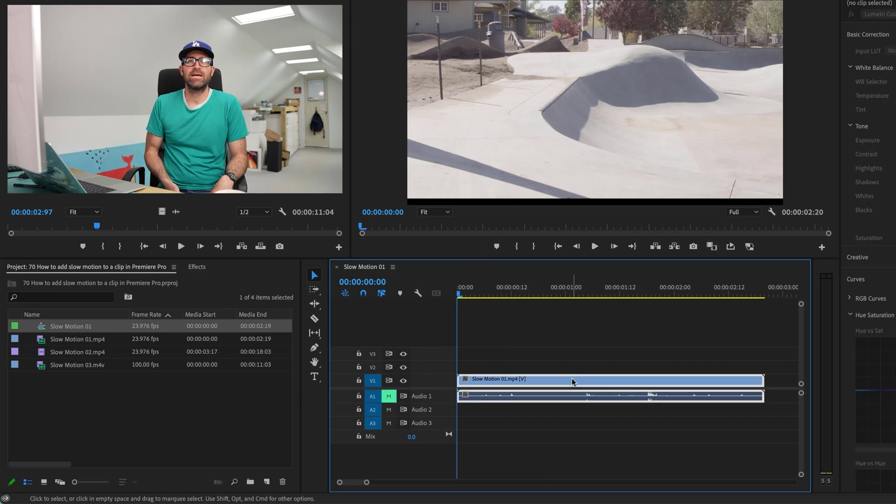
key("minus")
key("minus")
key("minus")
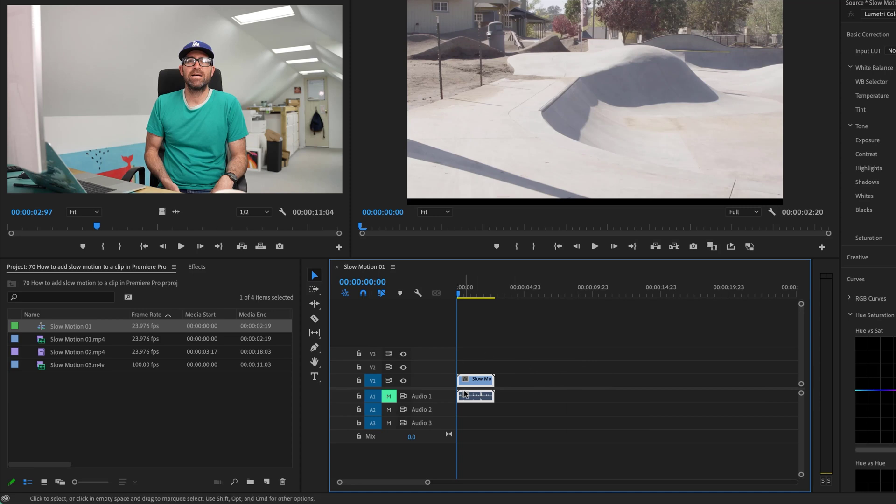
- Paste three more copies of the clip at about 4 s, 8 s and 12 s, then play the sequence
left_click(512, 292)
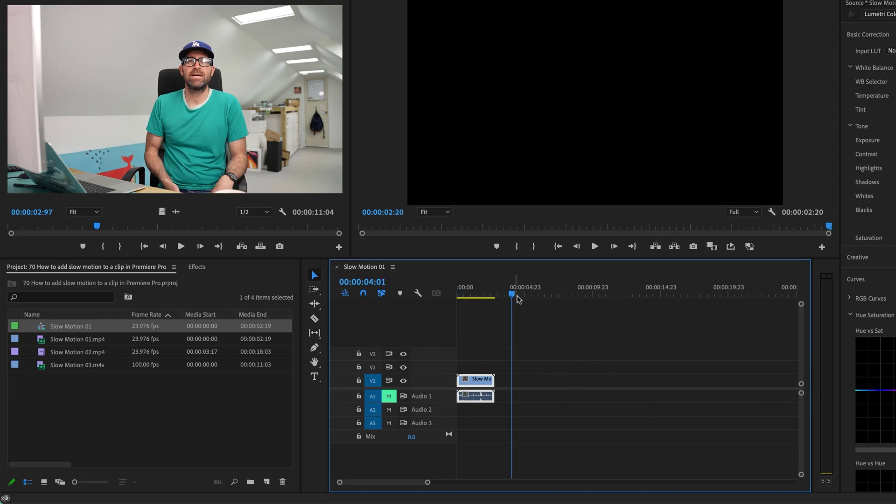
key("ctrl+v")
left_click(568, 293)
key("ctrl+v")
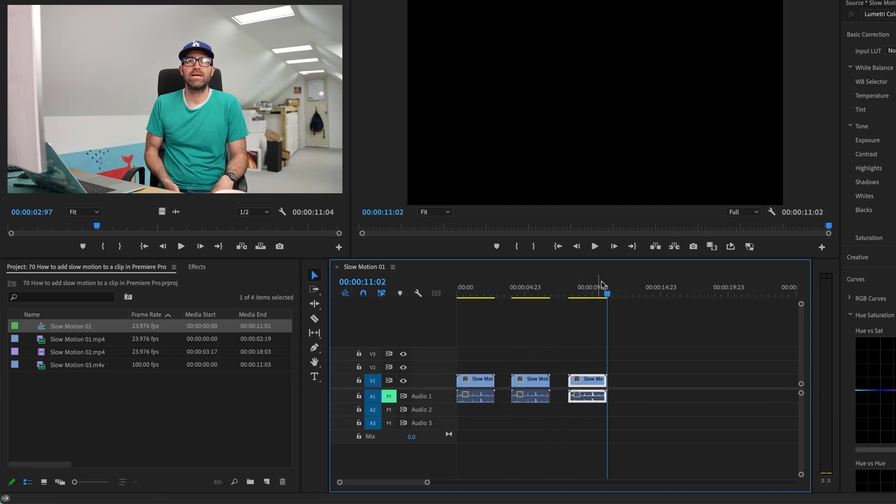
mouse_move(610, 292)
left_mouse_down()
mouse_move(636, 292)
mouse_move(627, 292)
left_mouse_up()
key("ctrl+v")
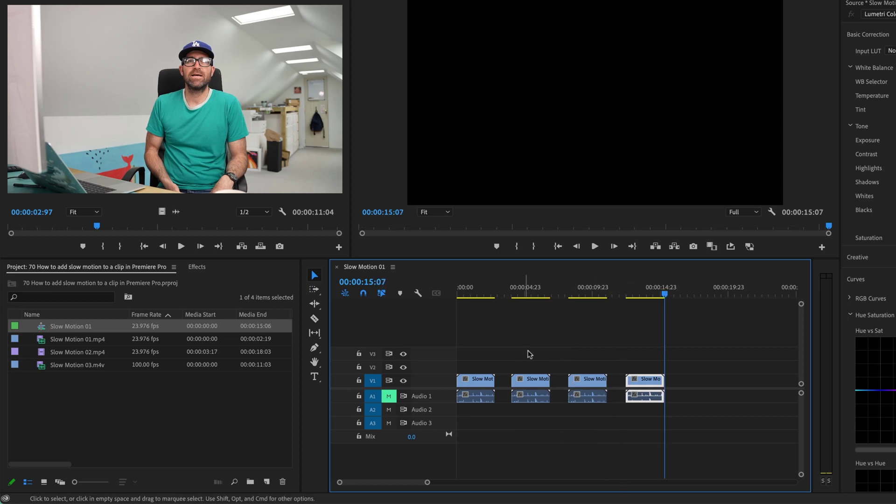
key("space")
- Set the first clip to 50% speed with Frame Sampling interpolation, stretching it to 00:00:05:16
right_click(476, 387)
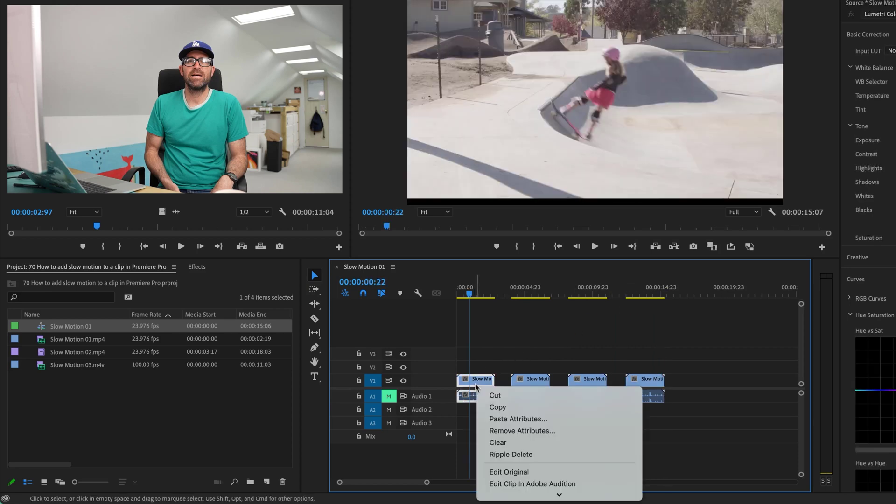
scroll(513, 373, "down", 5)
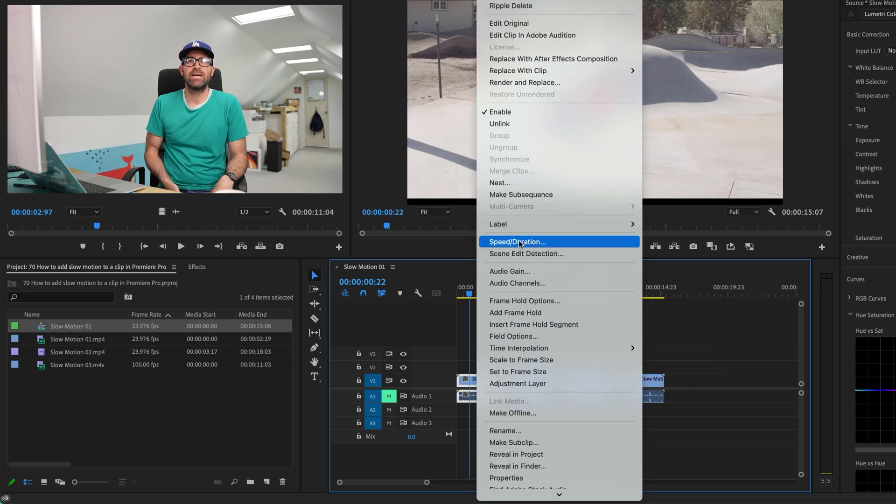
left_click(520, 241)
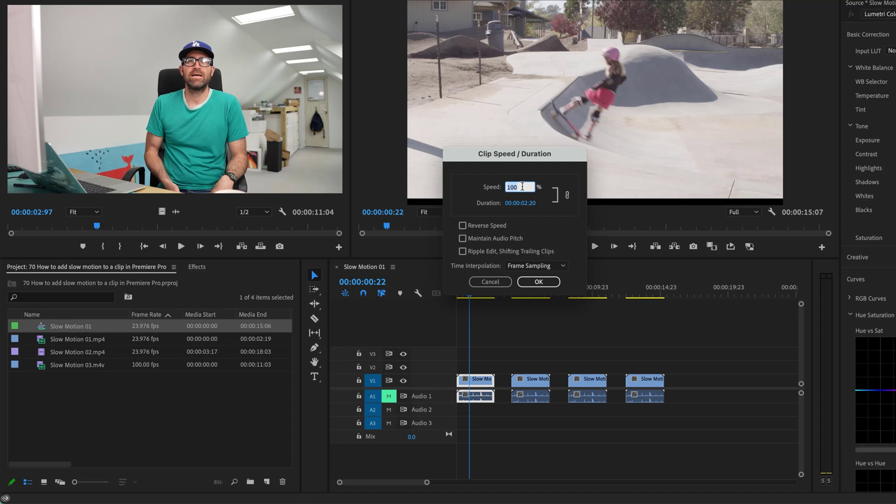
type("50")
key("Tab")
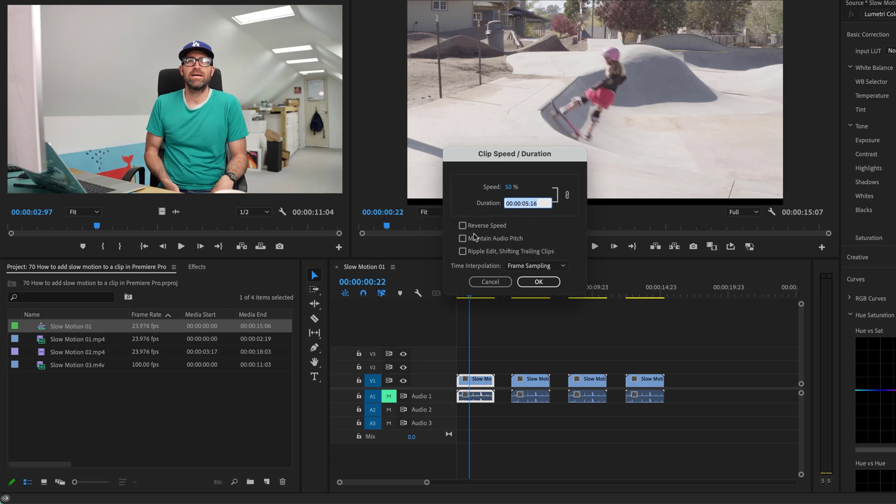
left_click(535, 267)
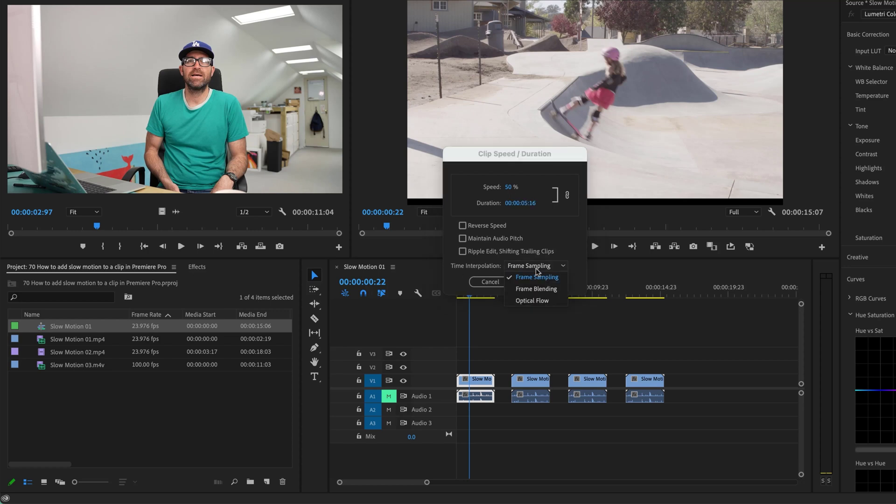
left_click(535, 279)
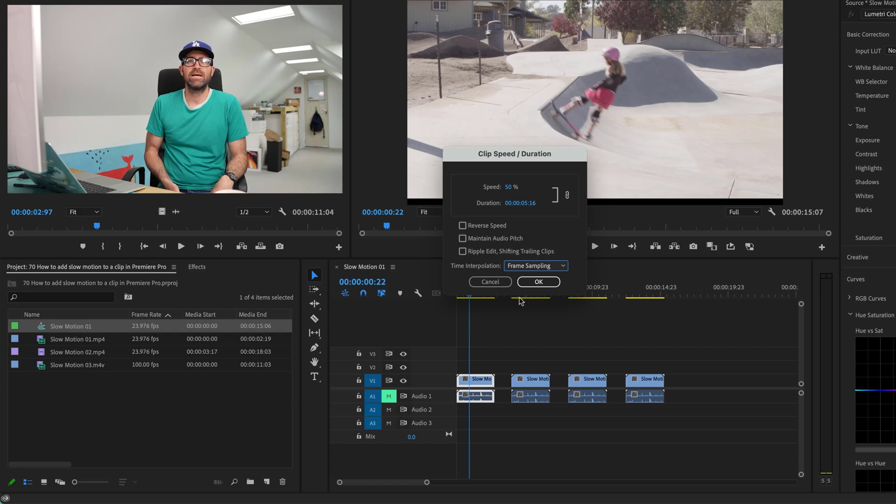
left_click(535, 281)
- Rearrange the later clips on the timeline to leave gaps, then select the second clip
left_click_drag(525, 385, 534, 385)
left_click_drag(530, 345, 736, 427)
mouse_move(539, 379)
left_mouse_down()
mouse_move(581, 379)
mouse_move(539, 381)
left_mouse_up()
left_click(542, 360)
left_click(578, 380)
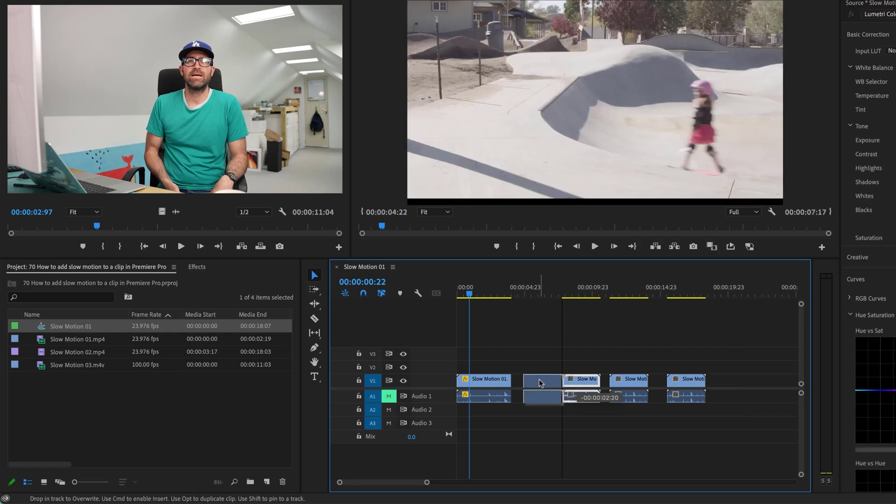
- Set the second clip to 50% speed with Frame Blending interpolation
right_click(541, 383)
scroll(591, 392, "down", 5)
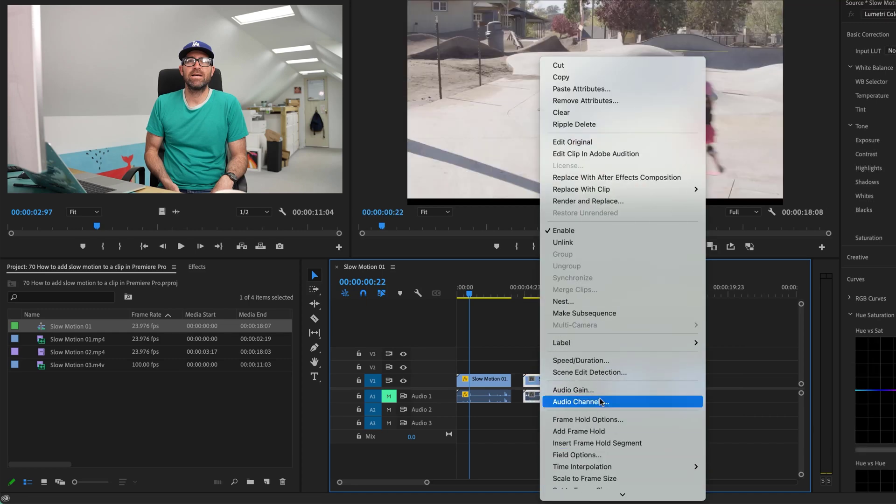
left_click(591, 360)
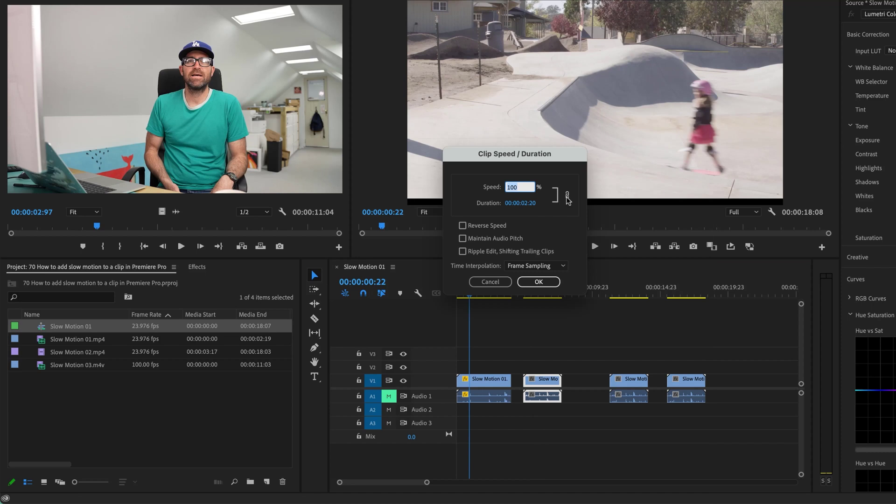
left_click(522, 267)
left_click(529, 289)
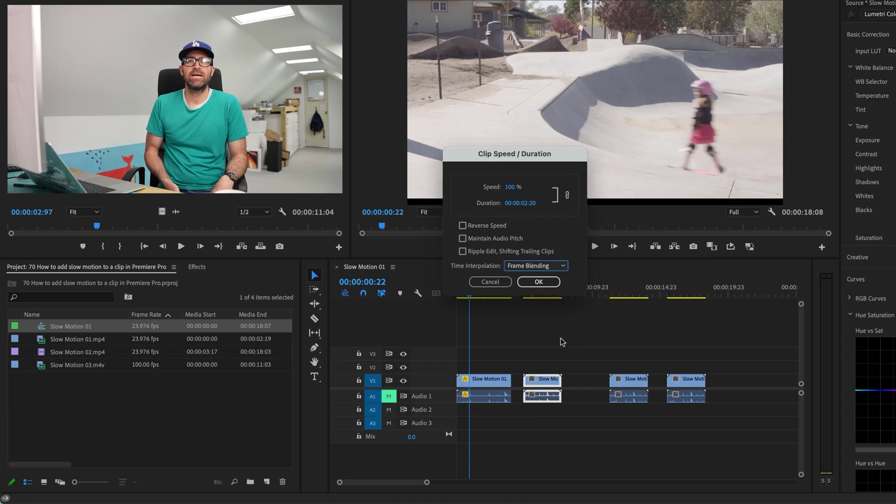
left_click(513, 187)
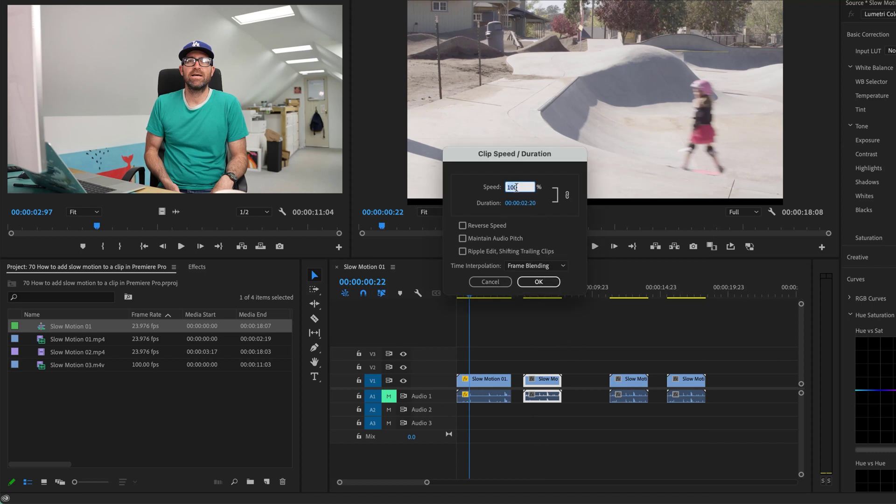
key("Return")
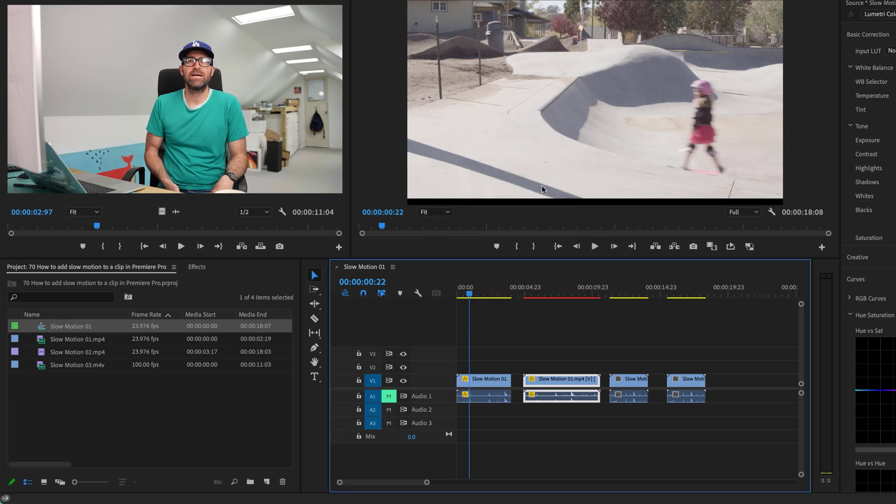
- Delete the fourth clip copy and select the third clip
left_click(686, 379)
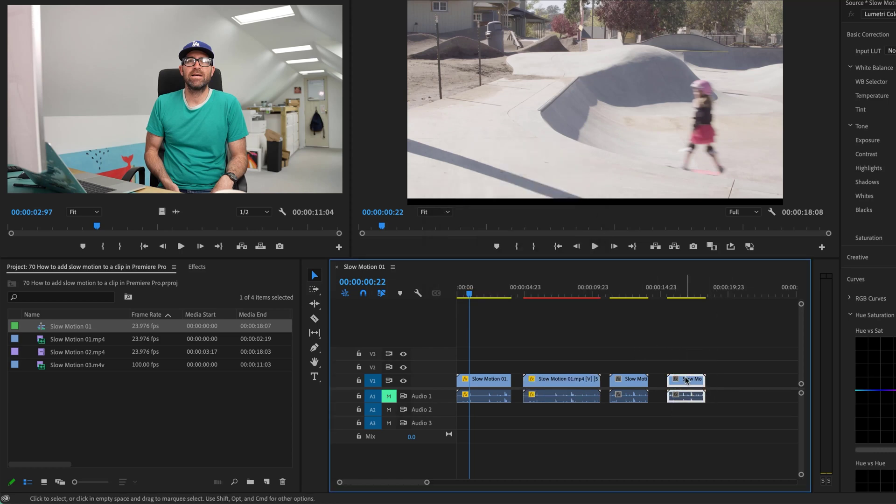
key("Delete")
left_click(644, 382)
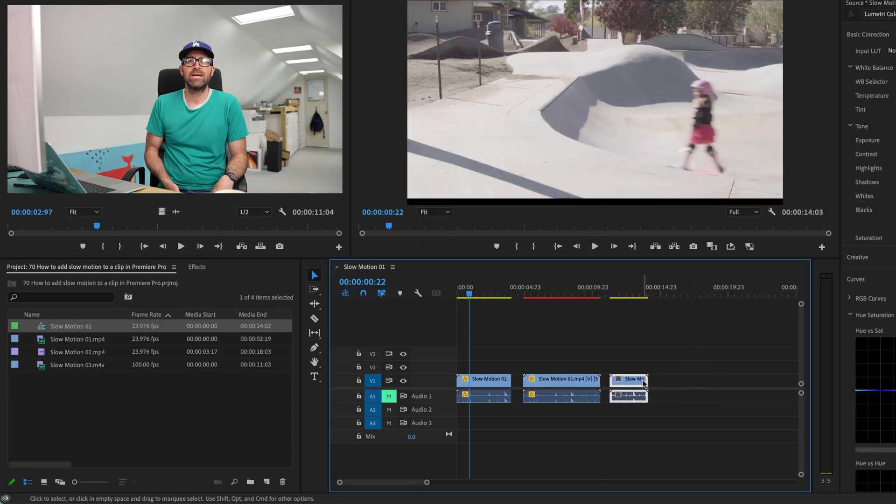
- Give the third clip 50% speed with Optical Flow interpolation, extending the sequence to 00:00:16:22
right_click(644, 382)
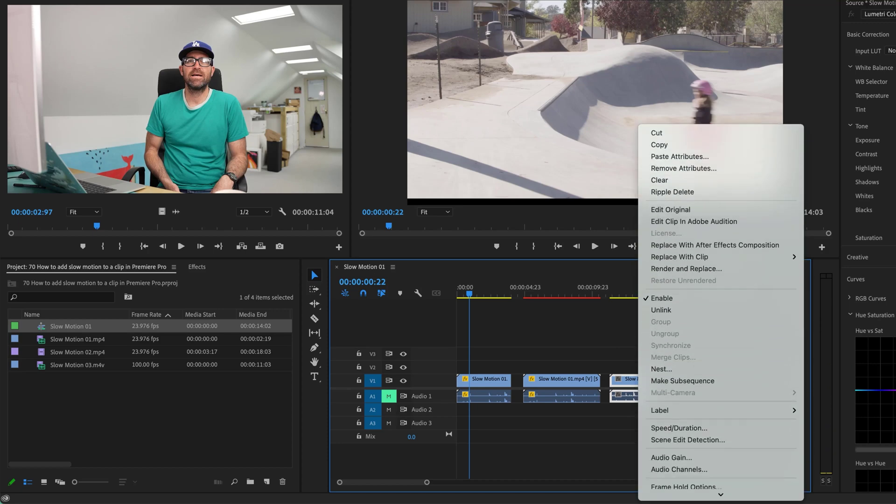
scroll(700, 420, "down", 5)
left_click(682, 274)
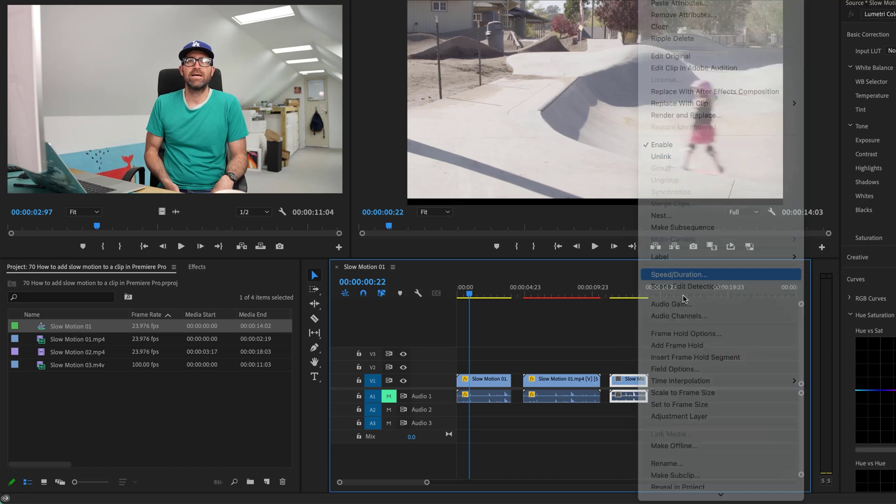
left_click(518, 265)
left_click(525, 302)
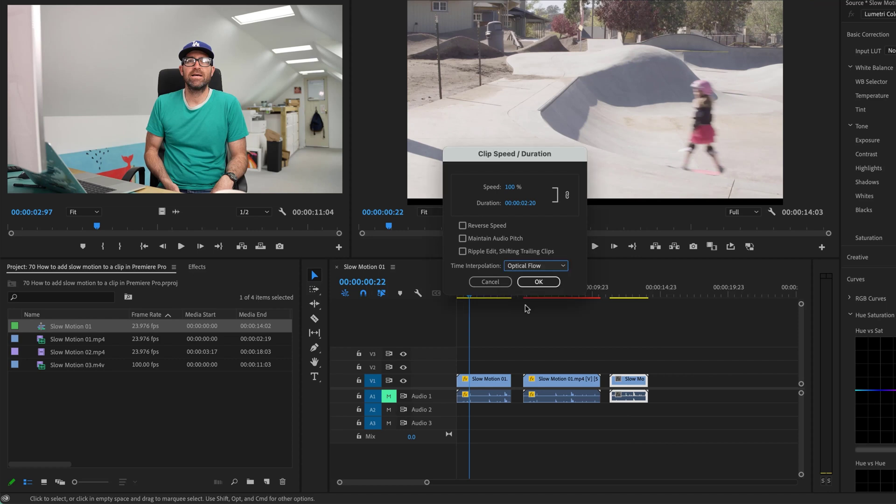
left_click(514, 188)
type("5")
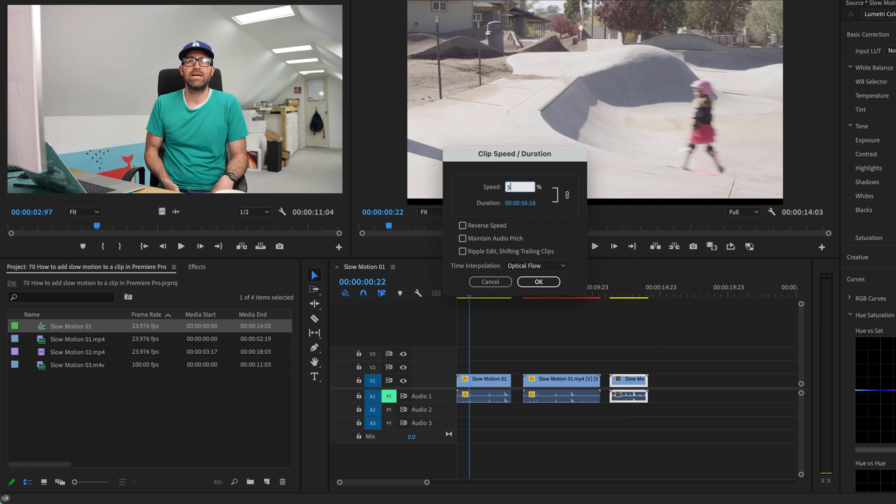
type("0")
key("Tab")
left_click(538, 282)
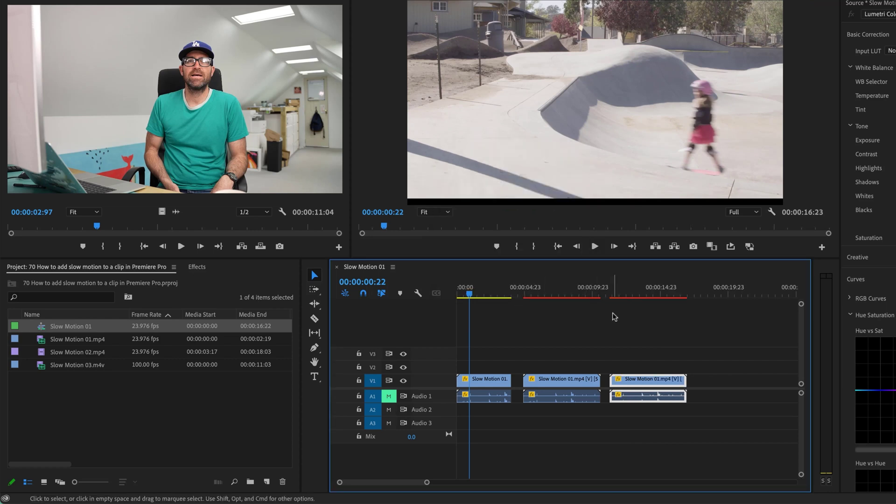
key("d")
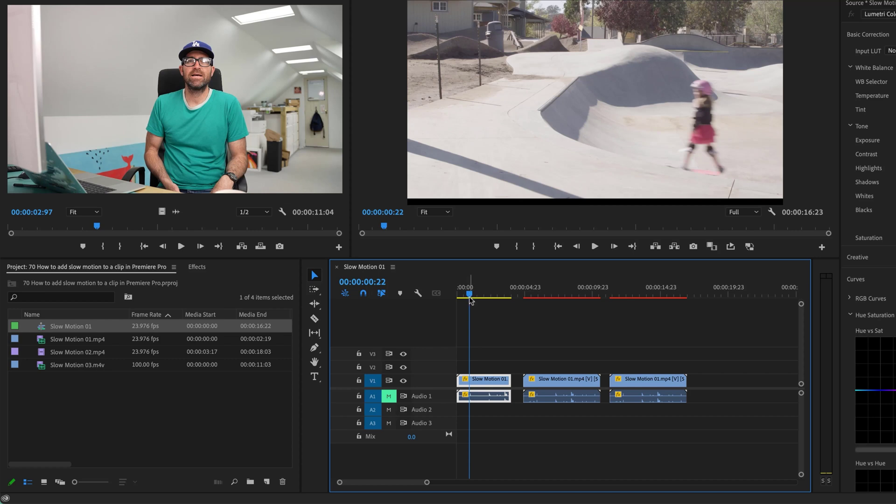
- Zoom in and step frame by frame through the first clip, then play the sequence from the start
key("equal")
key("equal")
key("equal")
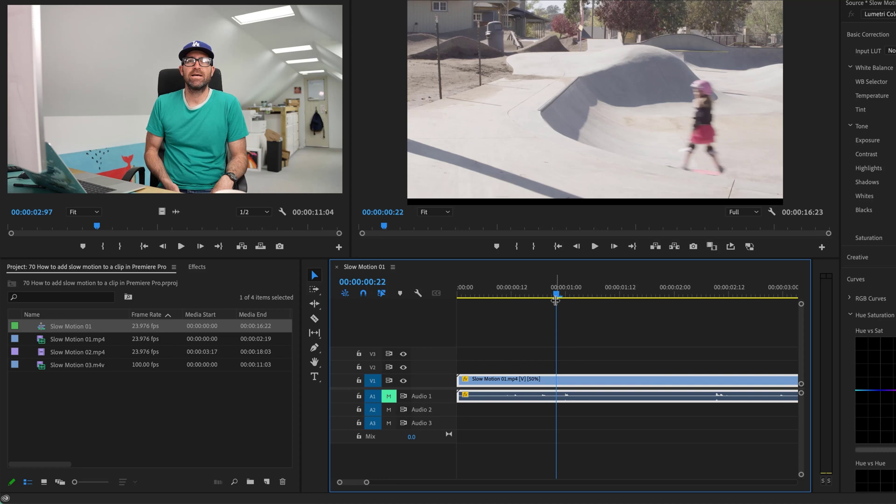
key("Right")
key("Right")
key("Right")
key("Right")
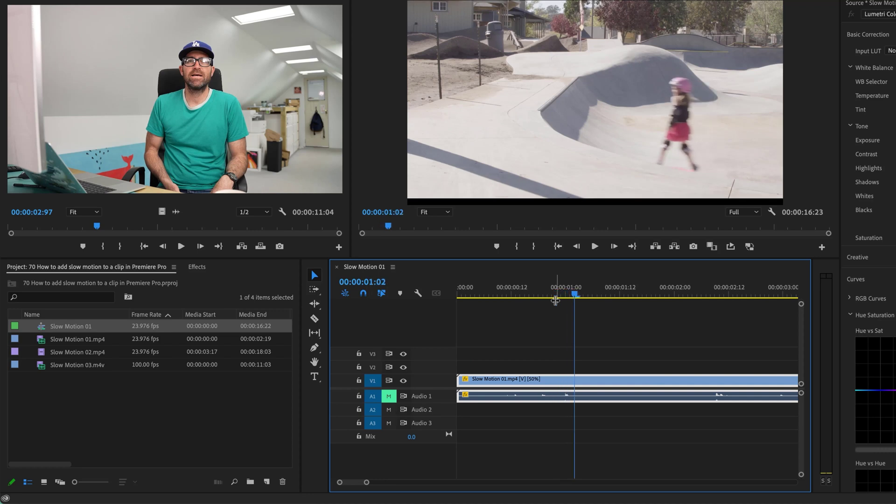
key("Right")
key("Right")
key("Right")
key("Right")
key("Right")
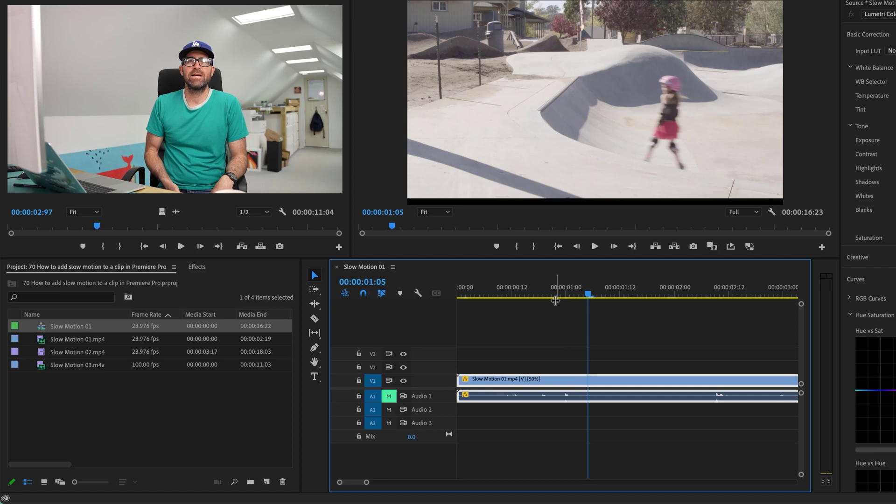
key("Home")
key("space")
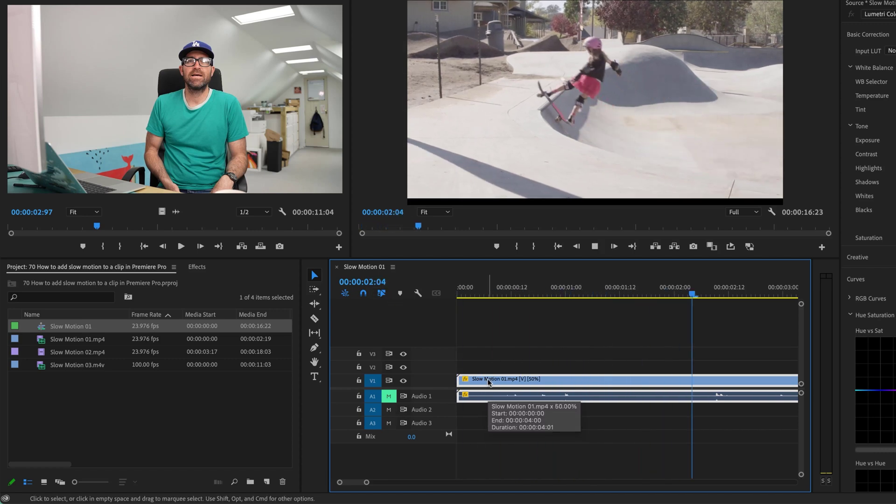
key("space")
- Move to the second clip at 00:00:05:08, zoom in and step forward to 00:00:05:14
scroll(529, 420, "down", 10)
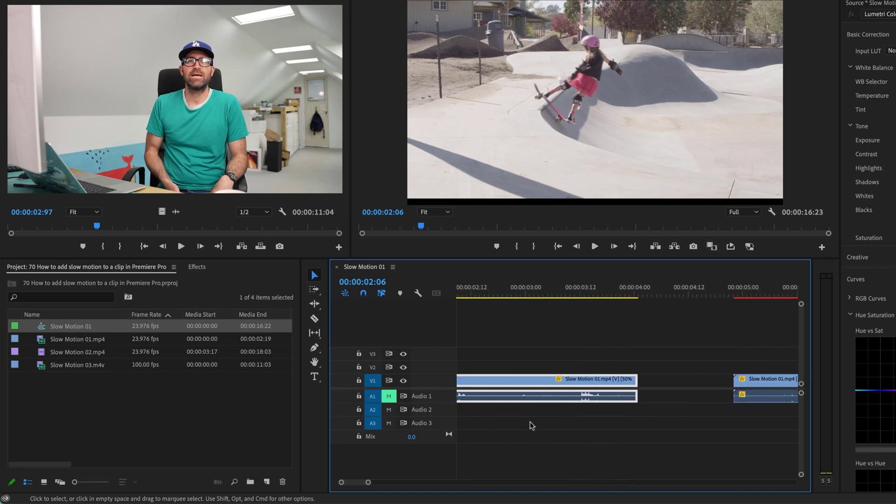
left_click(642, 292)
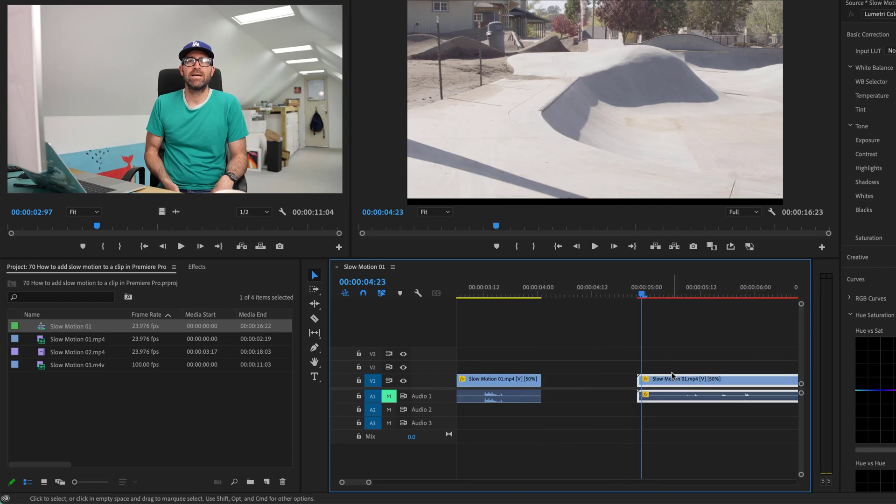
scroll(665, 385, "down", 1)
key("minus")
key("minus")
key("minus")
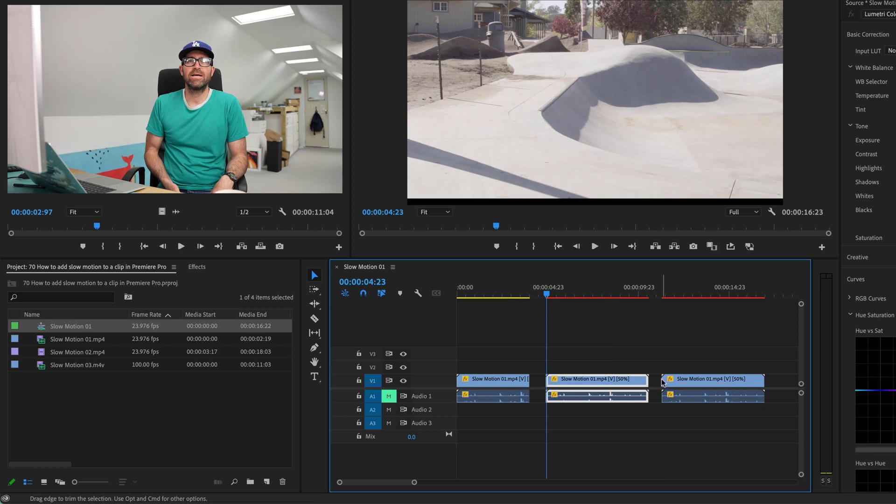
left_click(556, 293)
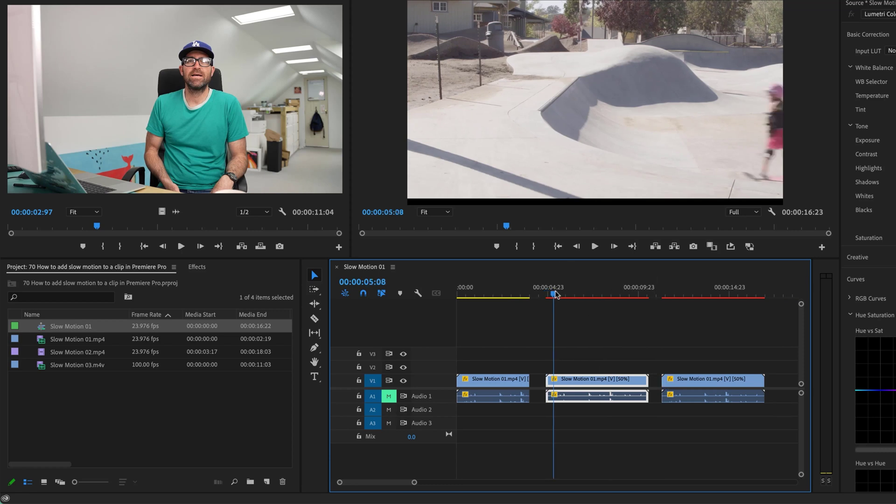
key("=")
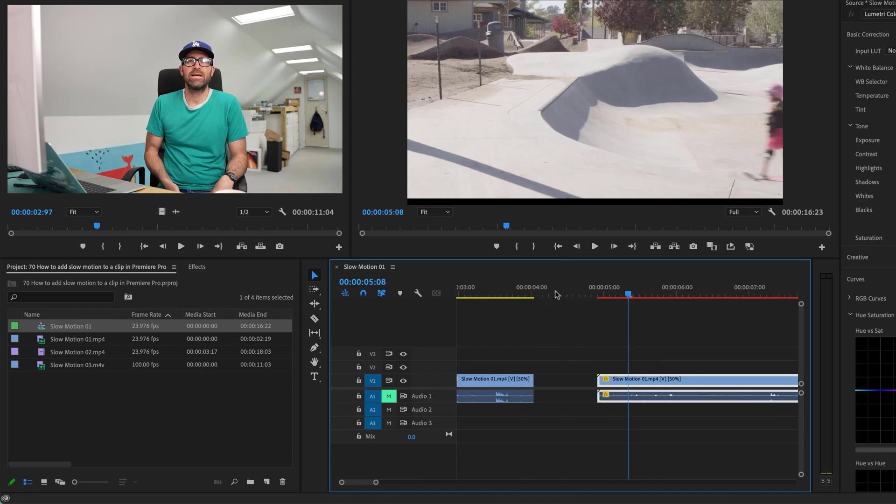
key("Right")
key("Right")
key("Right")
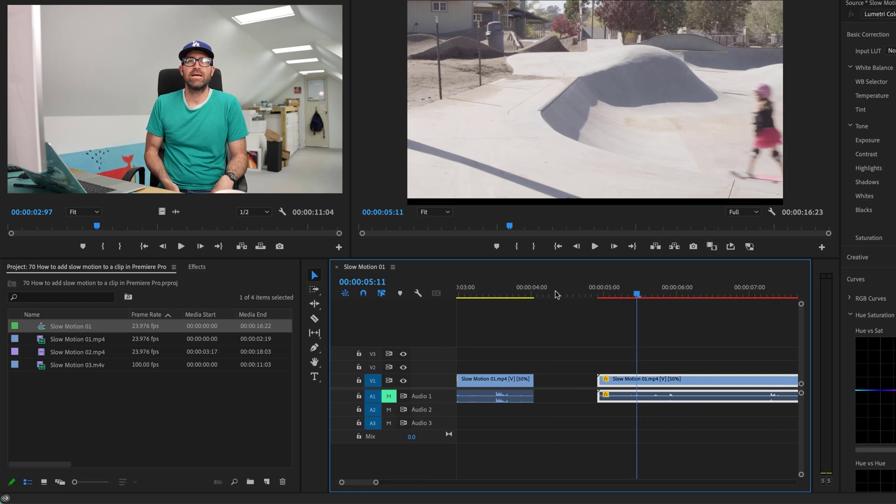
key("Right")
key("Right")
key("Right")
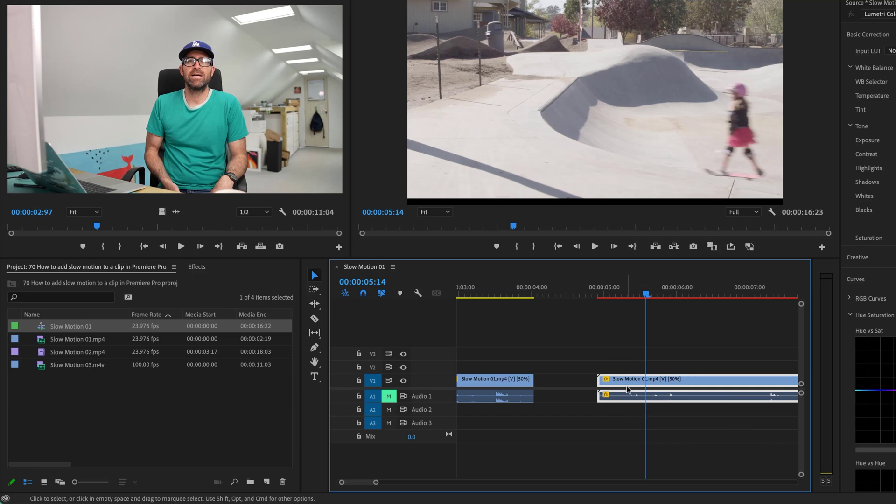
- Scrub and play the second clip to 05:20, then render previews of the unrendered red sections
scroll(628, 389, "right", 8)
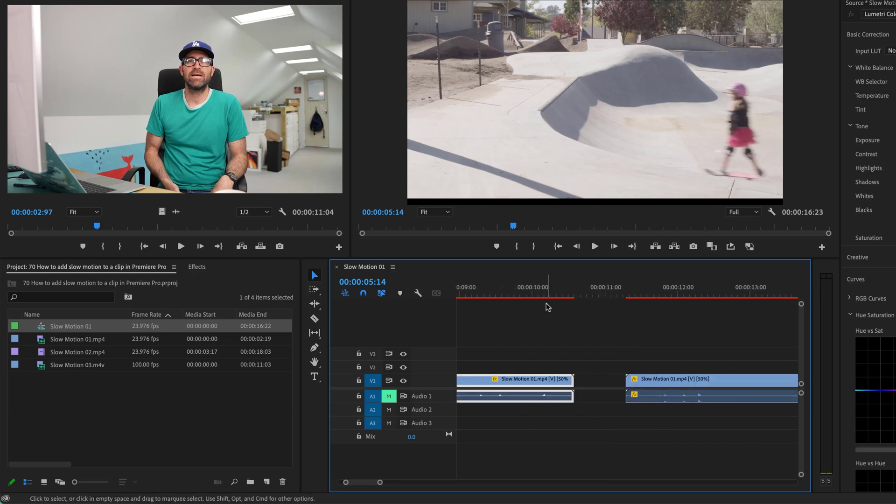
scroll(572, 397, "left", 4)
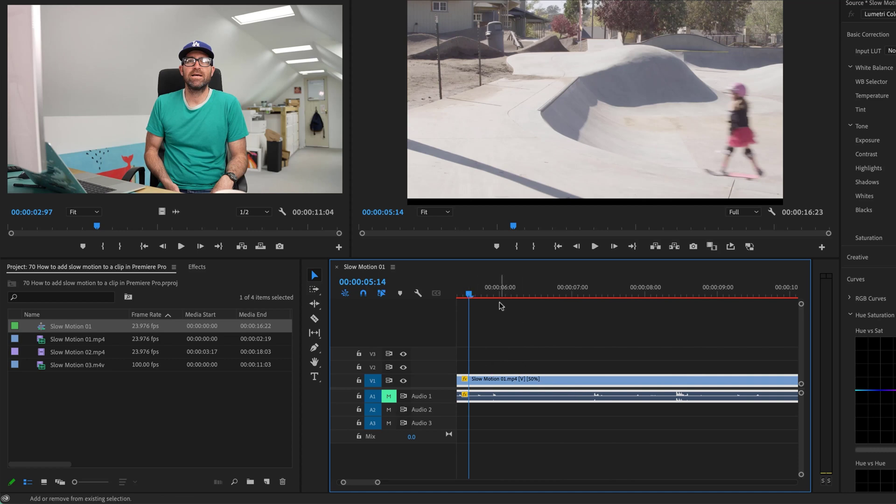
scroll(501, 304, "left", 1)
left_click_drag(519, 295, 539, 299)
key("space")
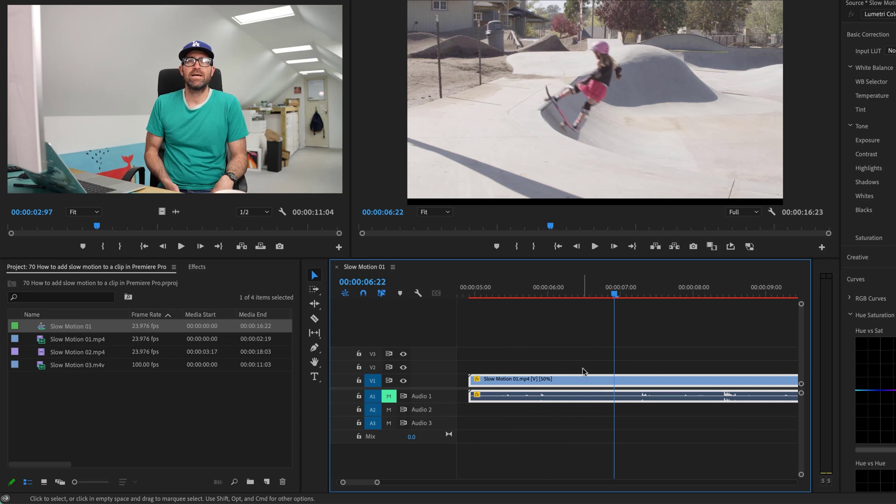
key("Return")
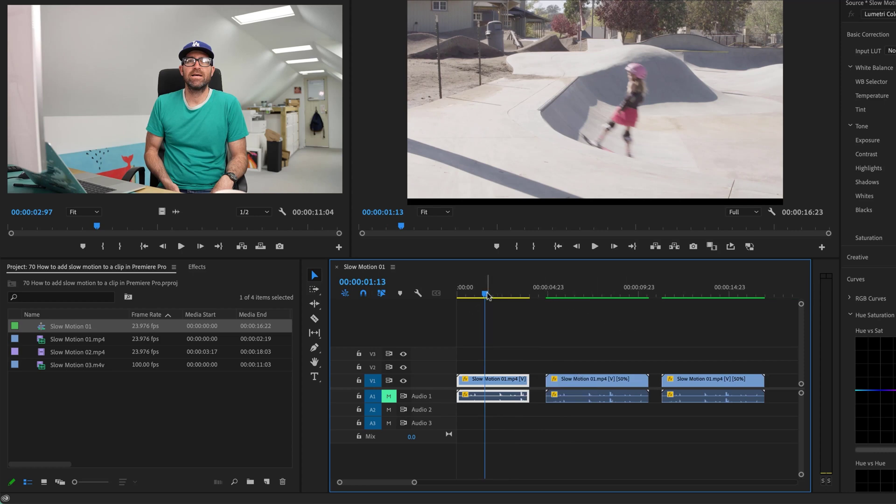
- Step through frame-blended frames around 00:00:06:03 in the middle clip, then play it
left_click(568, 293)
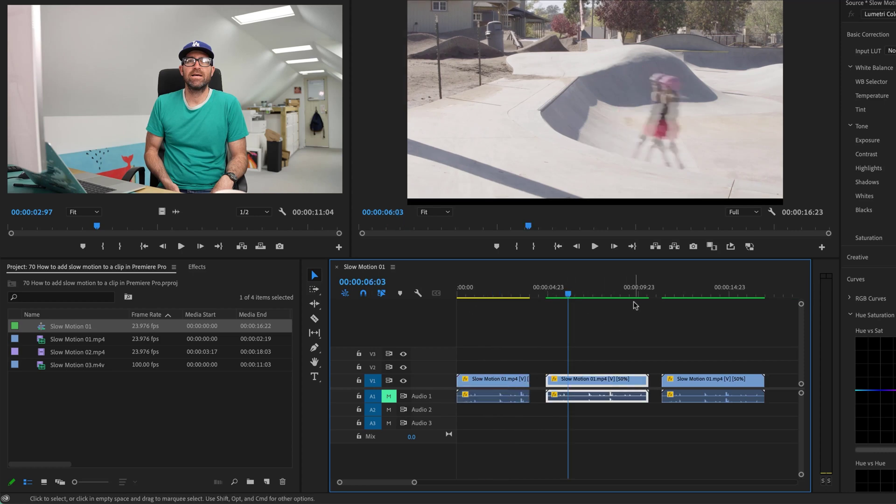
key("Left")
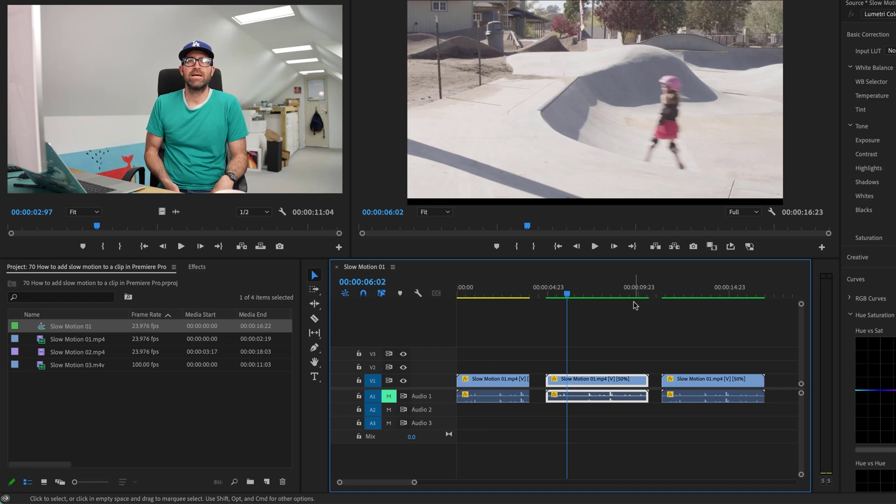
key("Right")
key("Right")
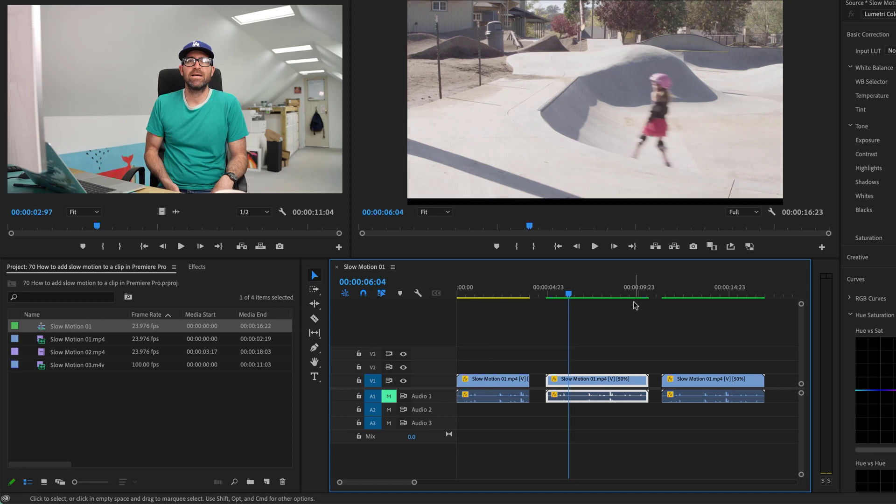
key("Left")
key("Left")
key("Right")
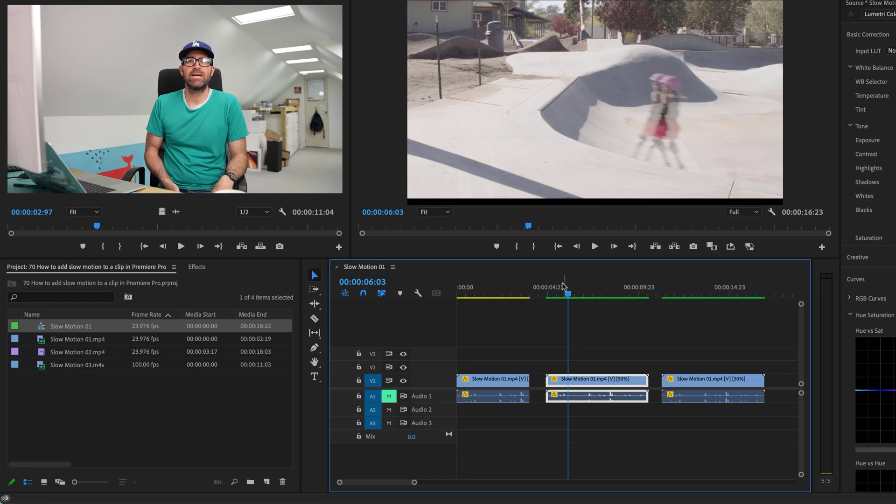
left_click(545, 295)
key("space")
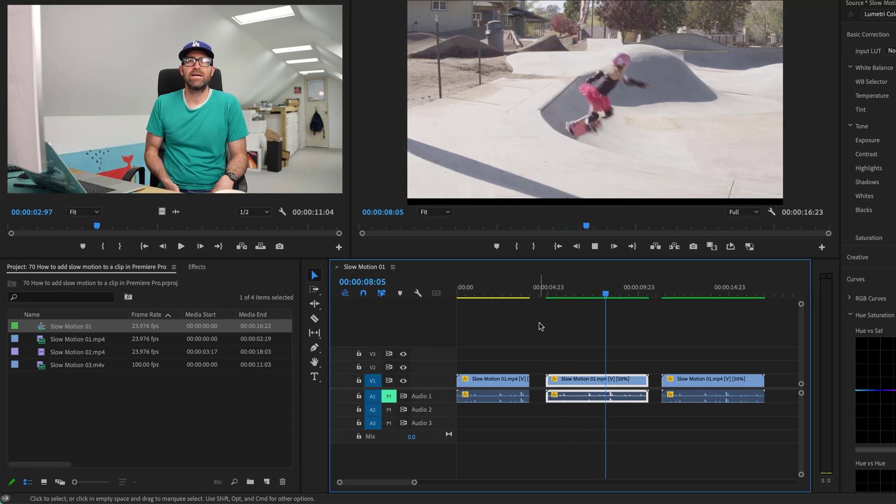
key("space")
- Play, step to 15:06 and scrub through the Optical Flow clip, then return to 00:00:06:18
left_click(679, 288)
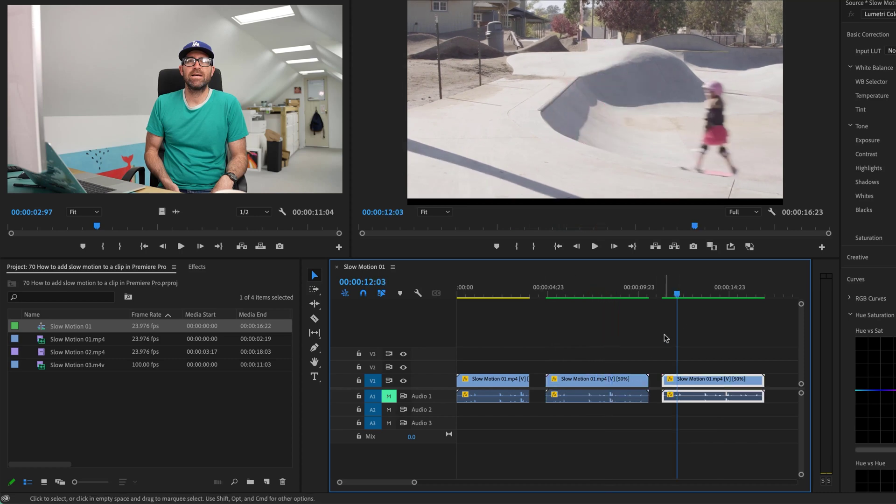
left_click(667, 294)
key("space")
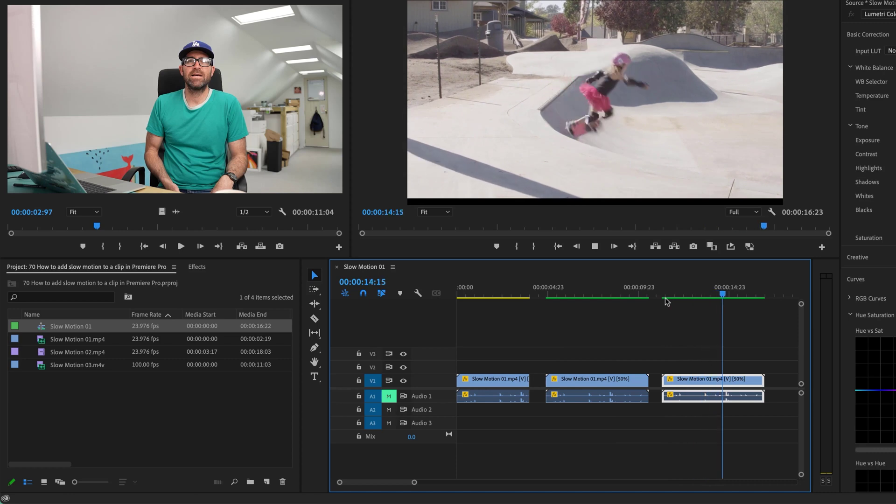
key("space")
key("Right")
key("Right")
key("Right")
key("Right")
key("Right")
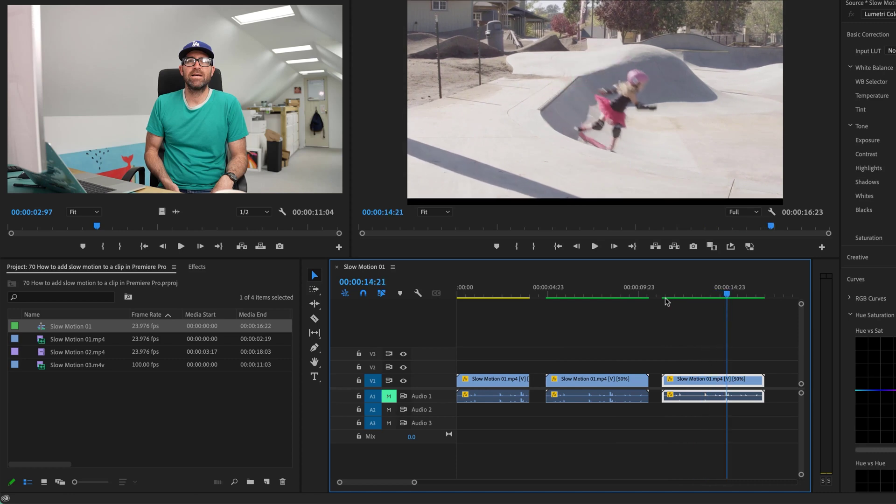
key("Right")
key("Right")
key("Right")
key("Right")
key("Right")
key("Right")
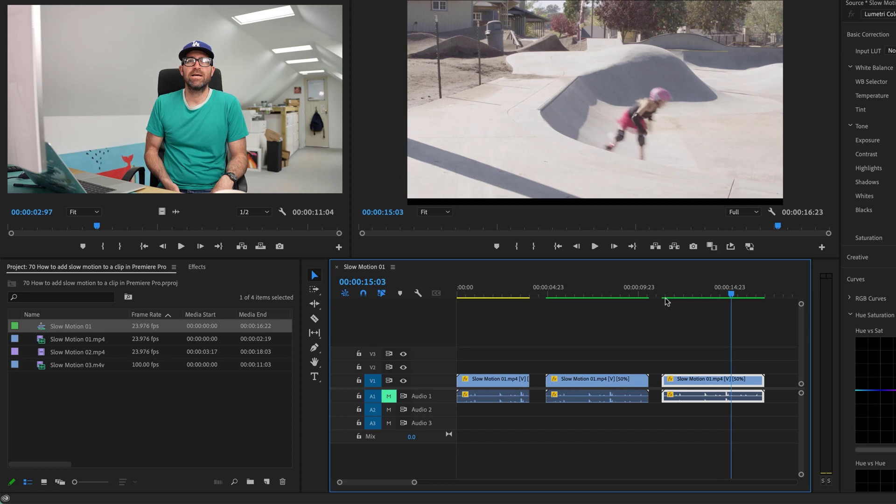
left_click(667, 299)
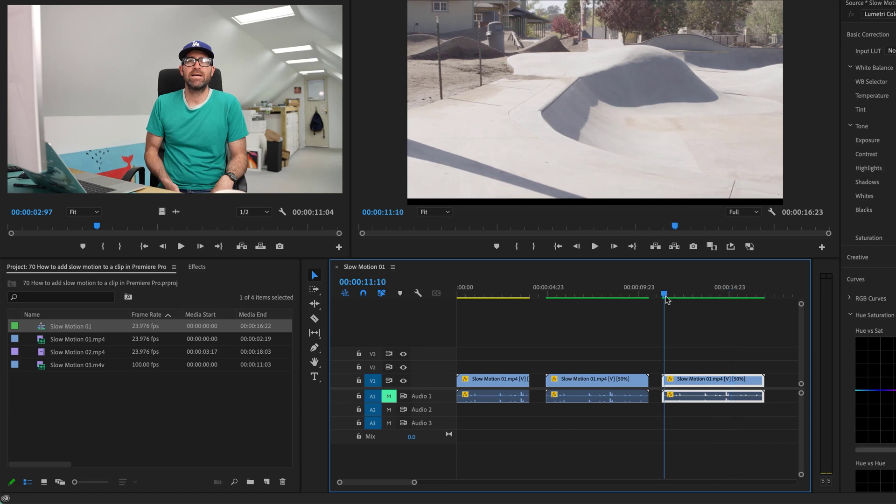
key("space")
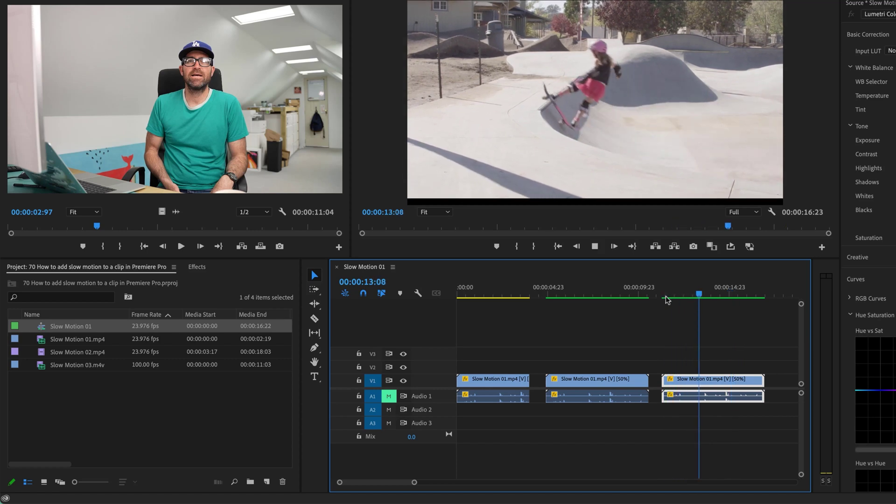
key("space")
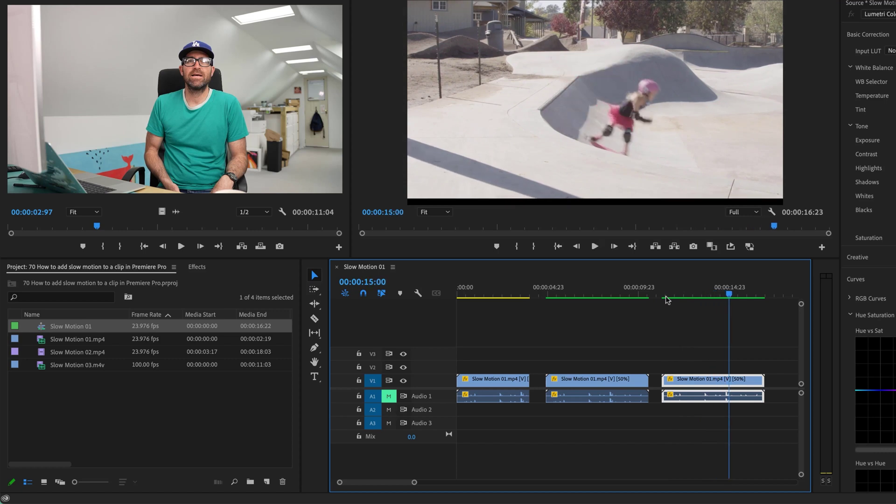
left_click_drag(681, 295, 717, 298)
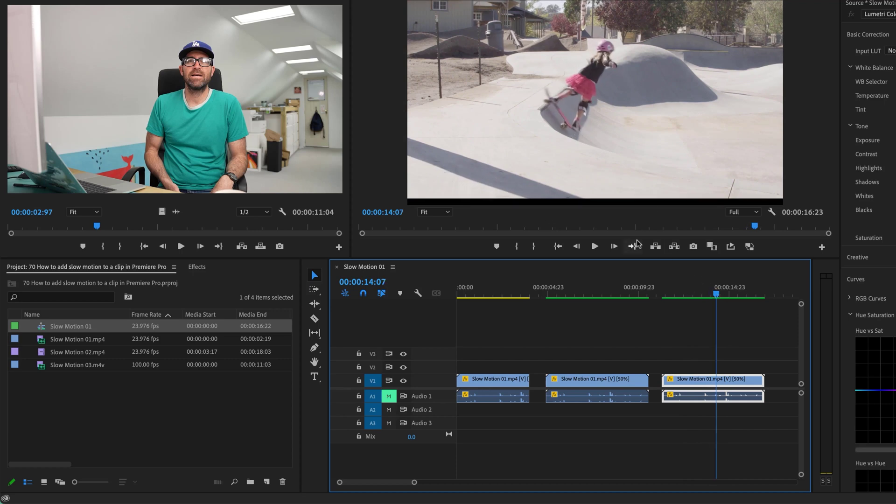
left_click(579, 295)
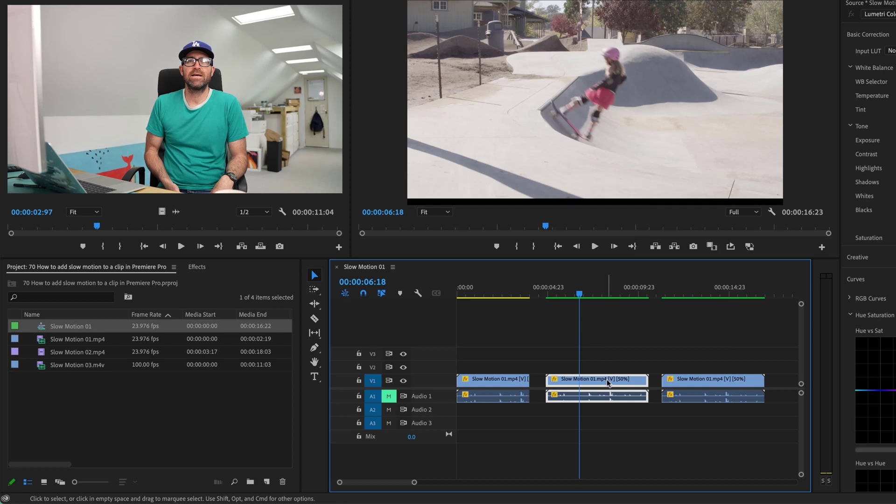
- Verify the middle and Optical Flow clips run at 50%, then play the third from 12:03 to 14:07
mouse_move(609, 382)
mouse_move(708, 384)
left_click(678, 289)
key("space")
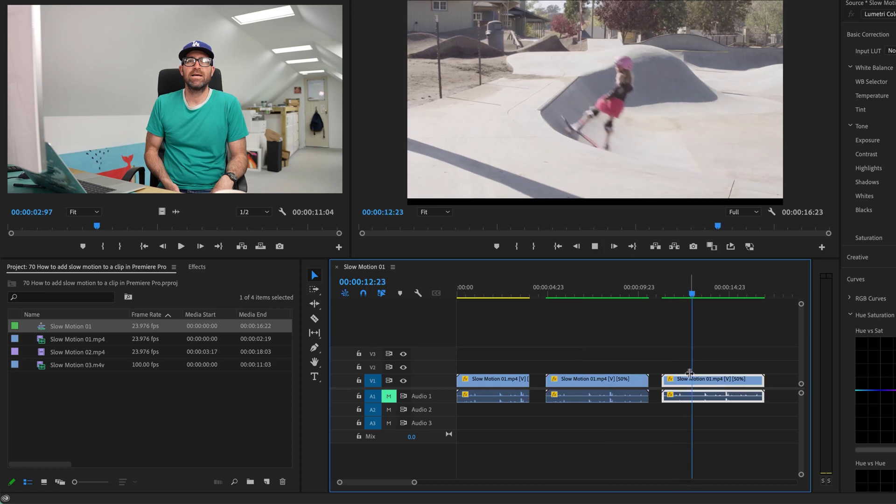
key("space")
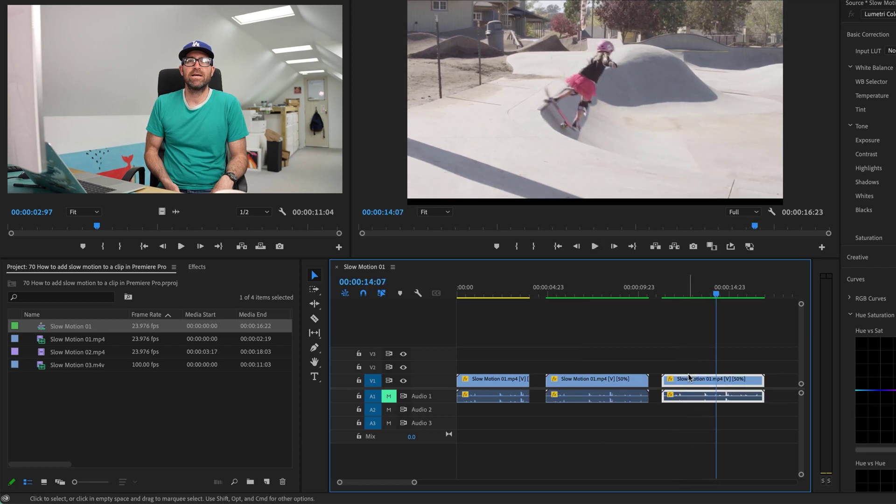